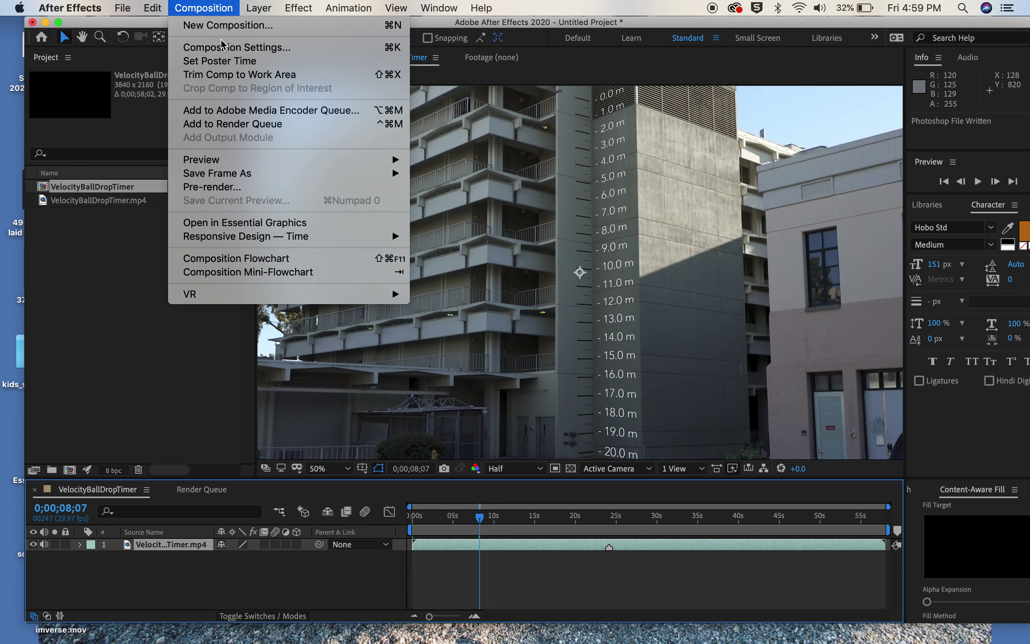
mouse_move(239, 179)
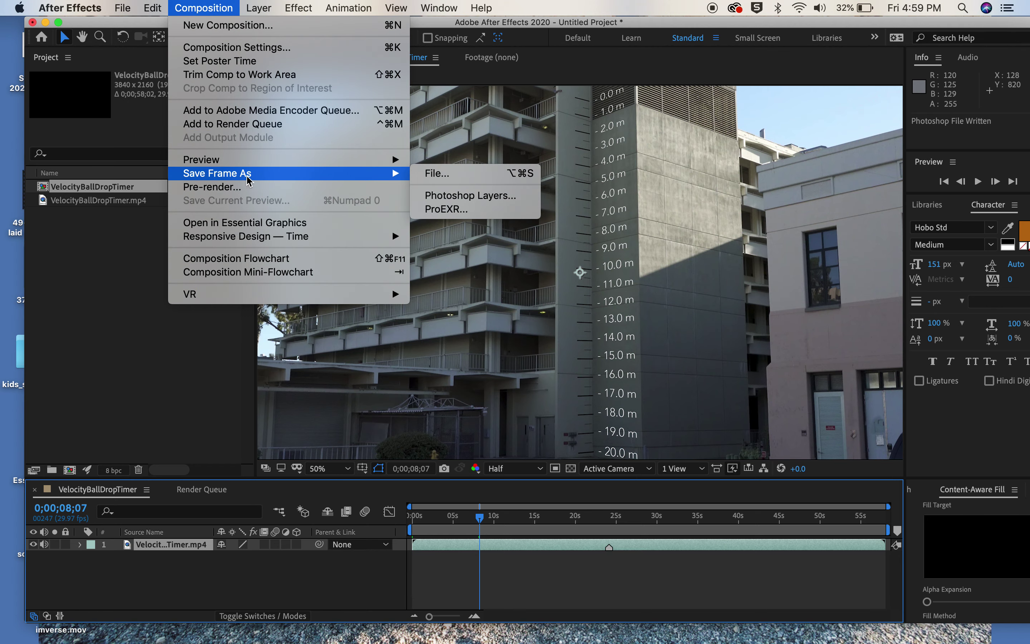
left_click(445, 196)
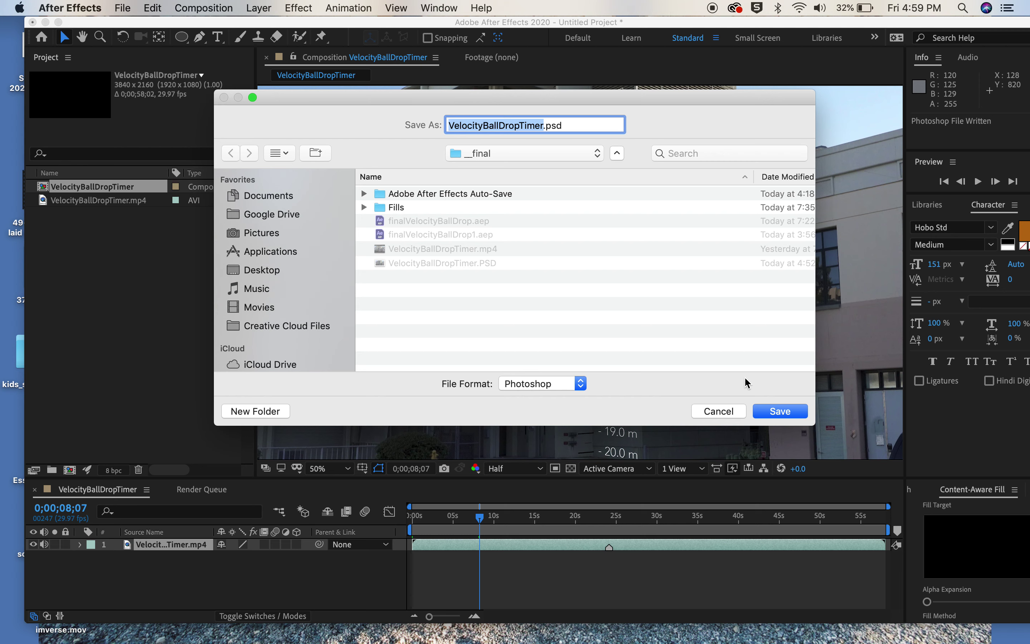
left_click(726, 412)
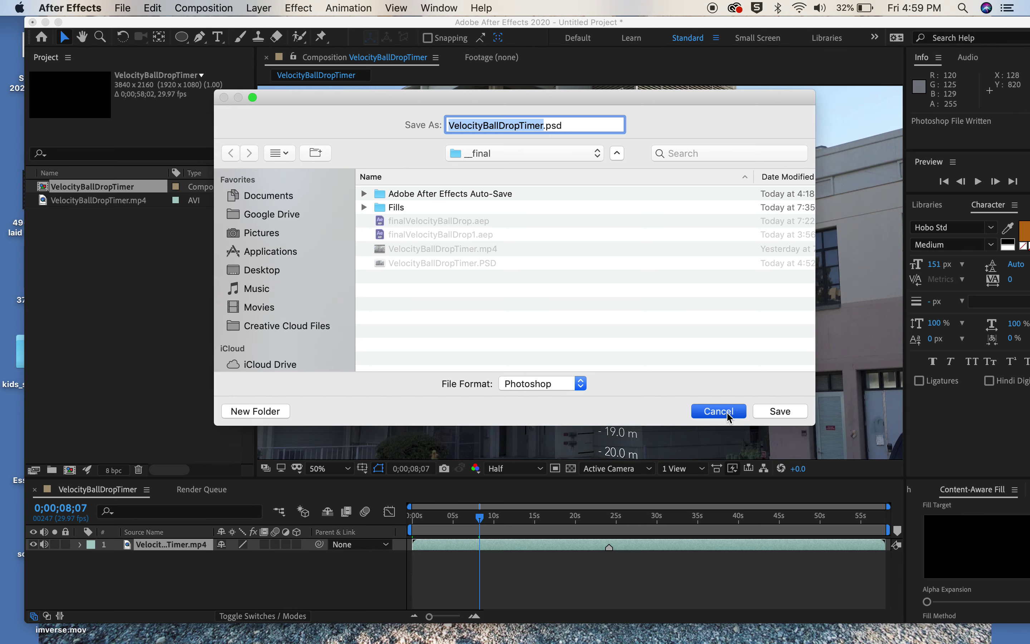
Step: Minimize After Effects, select VelocityBallDropTimer.PSD in the __final folder, and switch to Photoshop
left_click(45, 22)
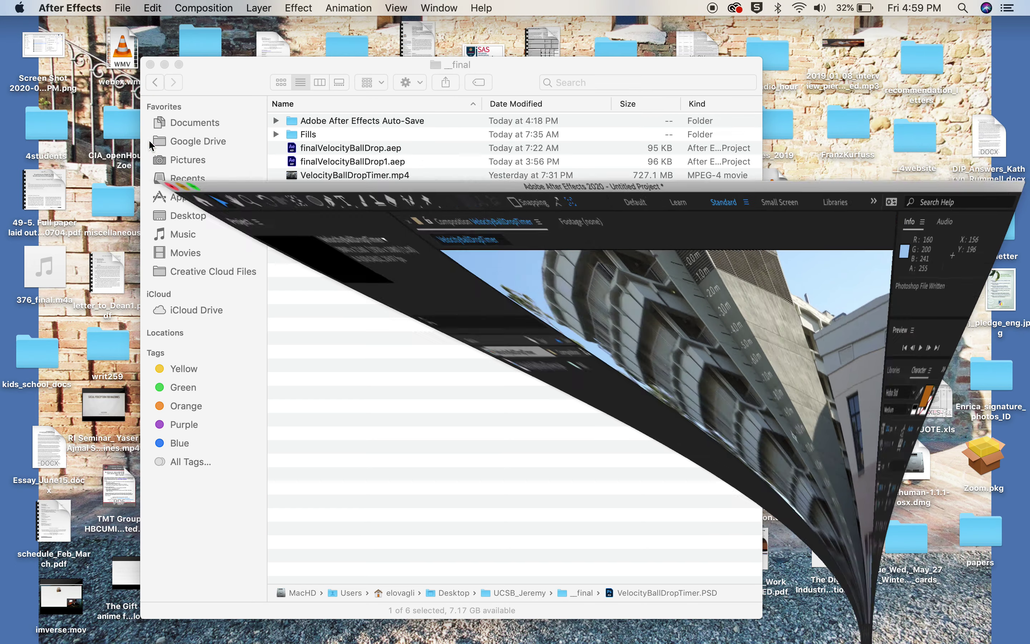
left_click(296, 188)
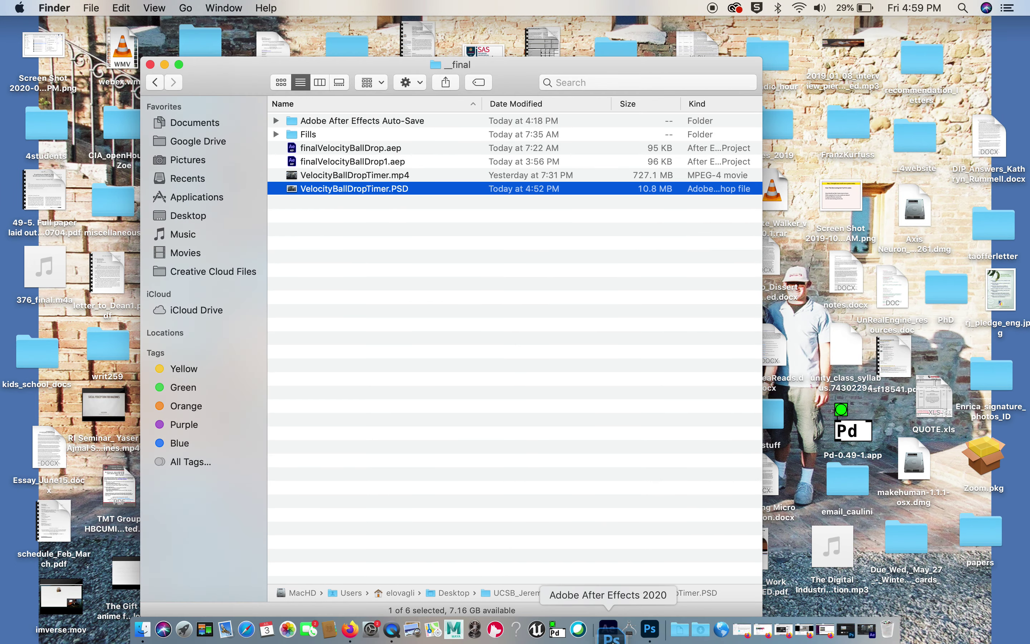
left_click(649, 629)
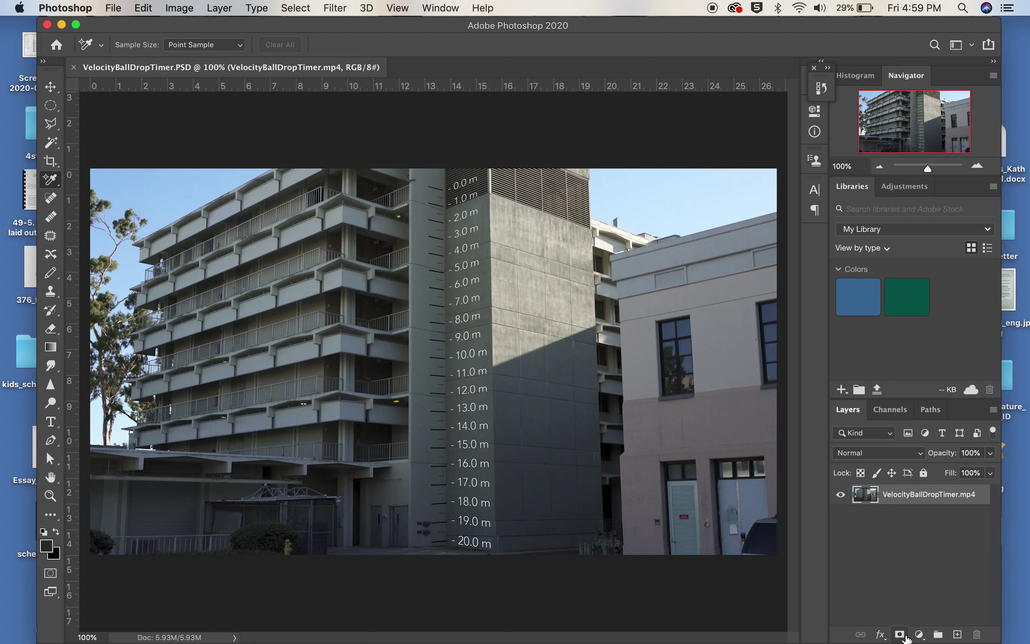
Step: Add a Levels adjustment layer above the VelocityBallDropTimer.mp4 layer with its default settings
left_click(919, 635)
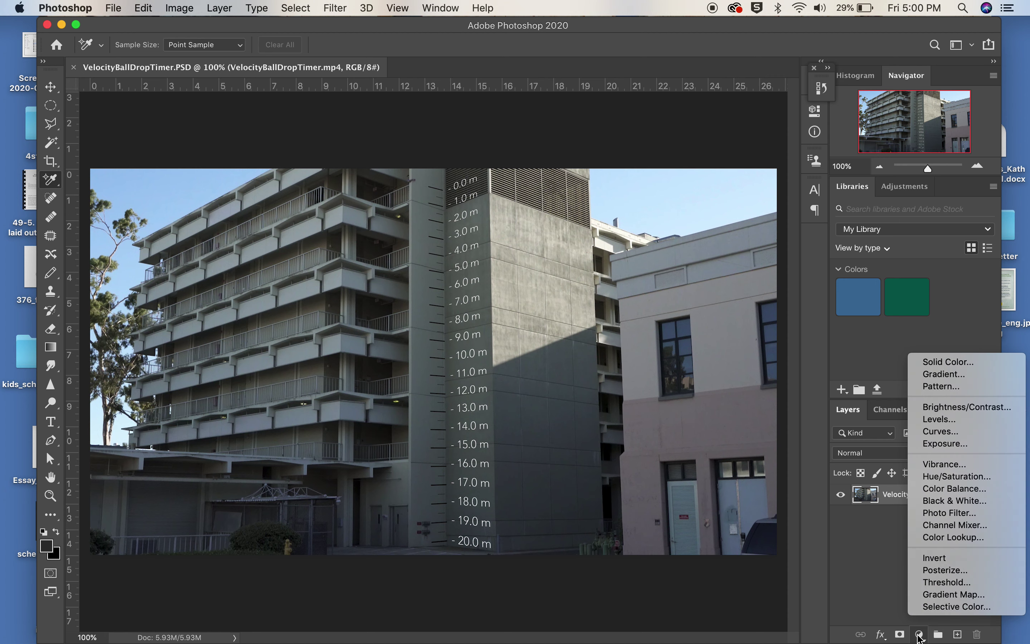
left_click(941, 421)
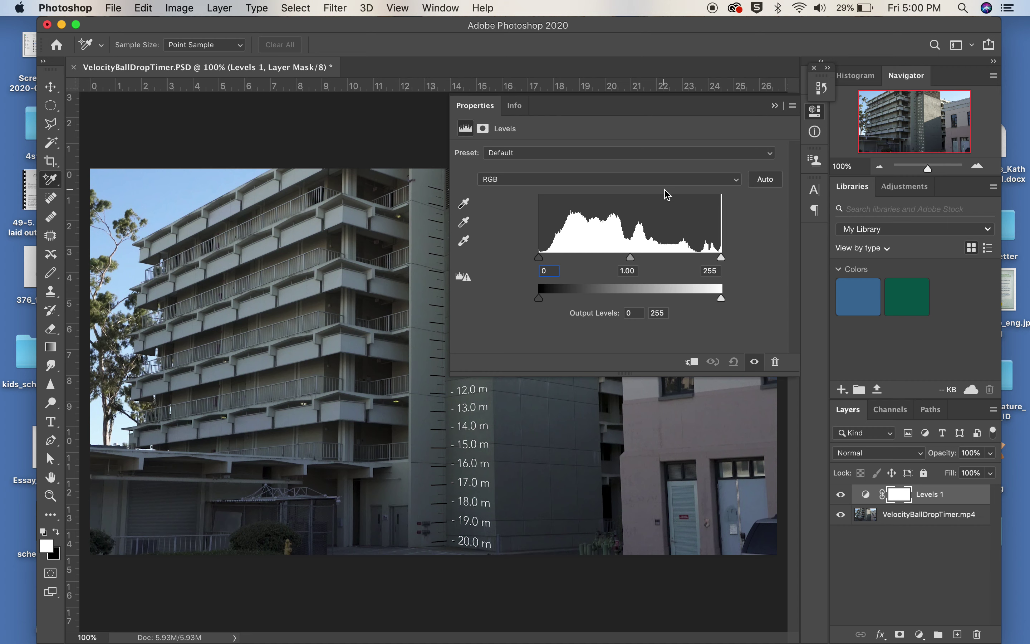
left_click(775, 106)
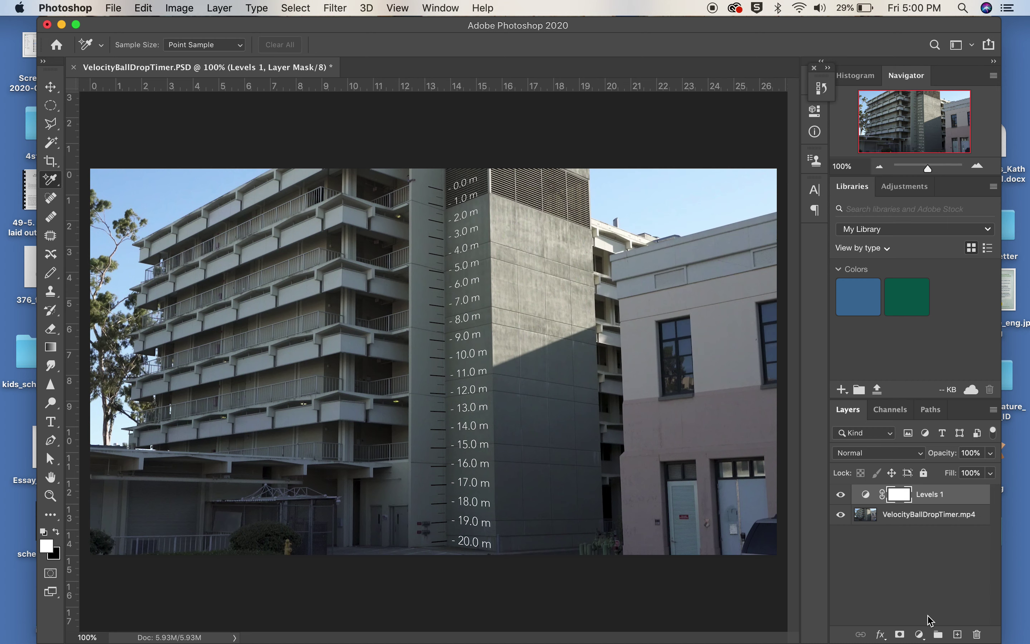
Step: Add a Curves adjustment layer and open its target shadow color for editing
left_click(919, 634)
left_click(942, 433)
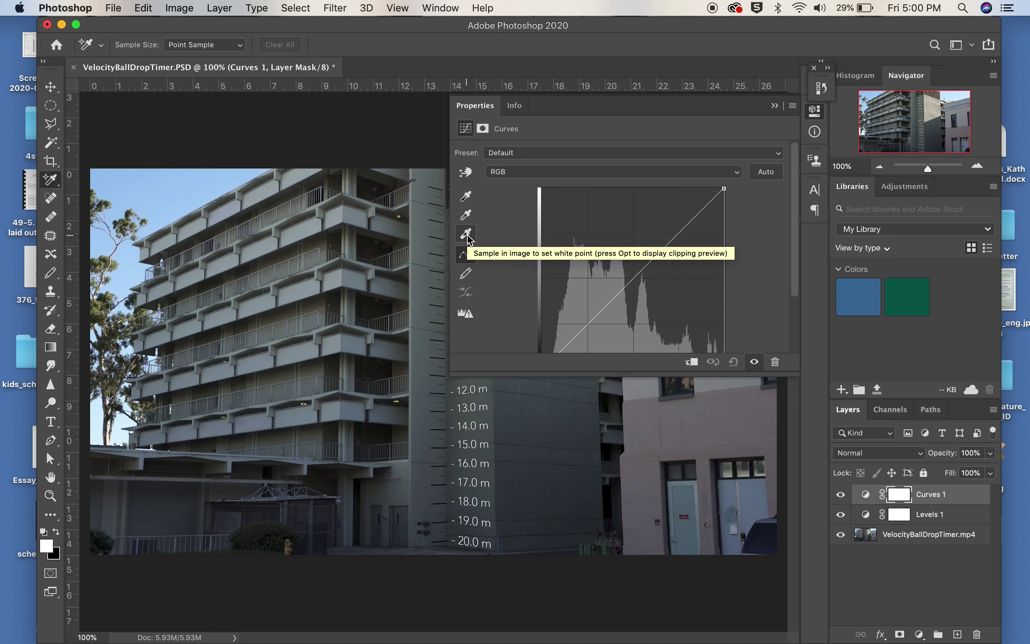
left_click(465, 197)
double_click(466, 197)
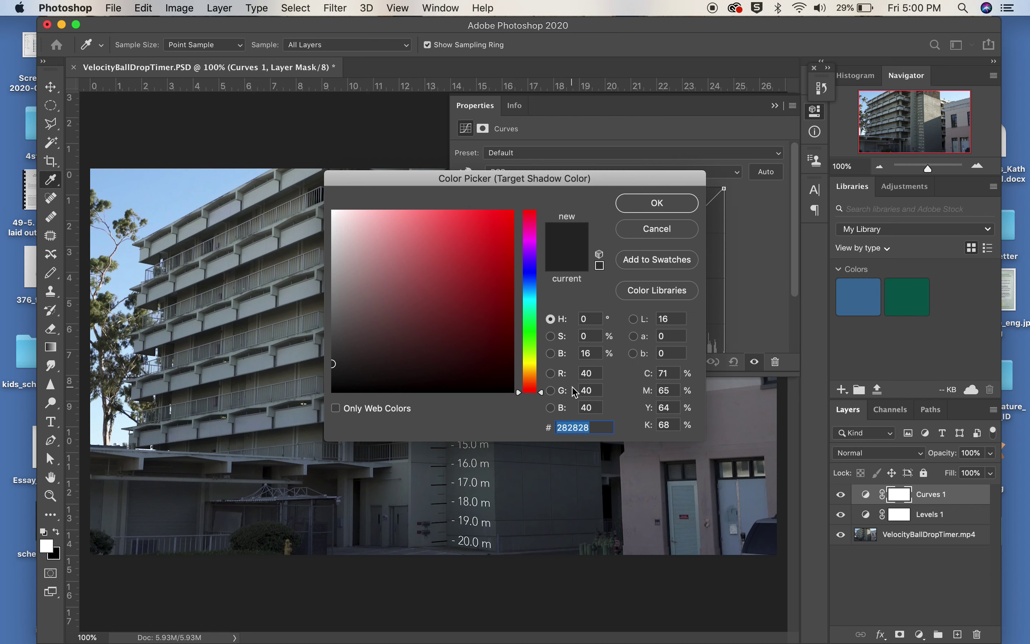
Step: Set the target shadow color to RGB 0, 0, 0
double_click(589, 373)
type("0")
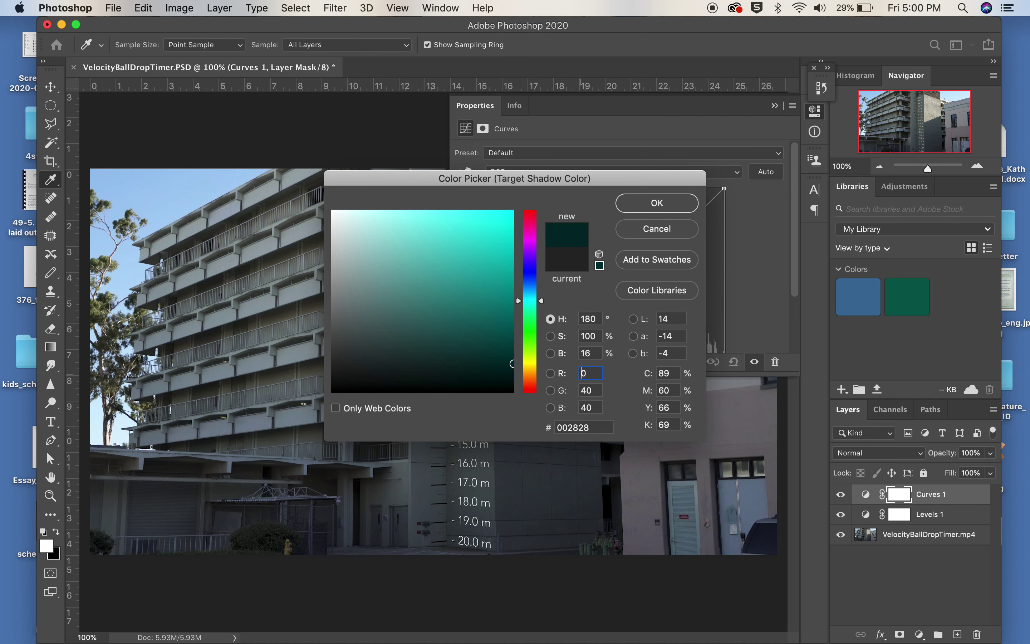
double_click(578, 393)
type("0")
double_click(580, 410)
type("0")
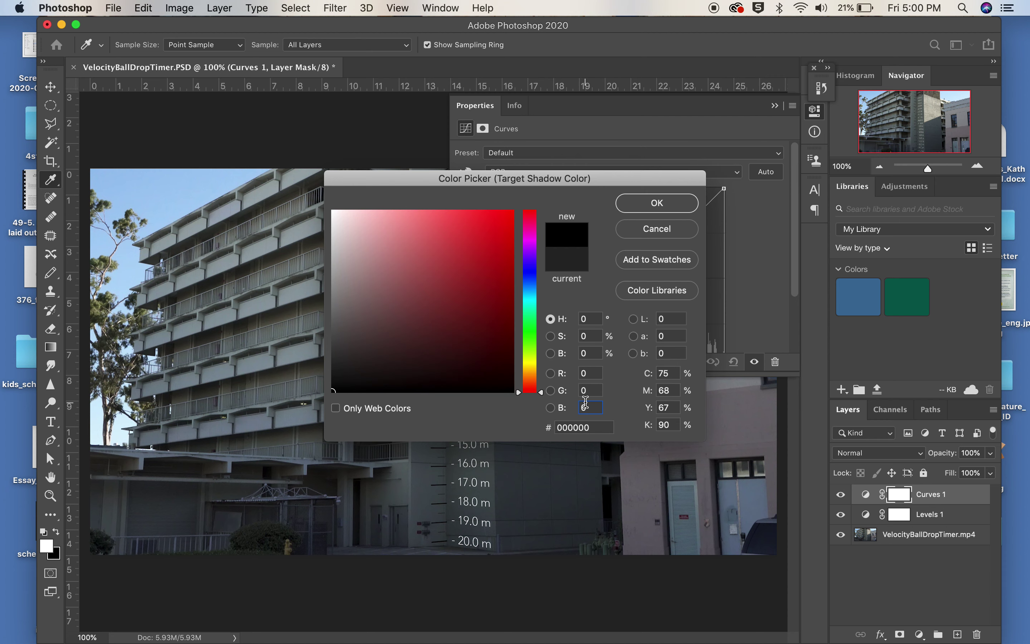
Step: Set the Curves target shadow color to RGB 30, 30, 30 and save it as the default
double_click(587, 371)
double_click(579, 408)
double_click(581, 372)
type("30")
left_click(587, 392)
double_click(588, 390)
type("30")
double_click(588, 409)
type("30")
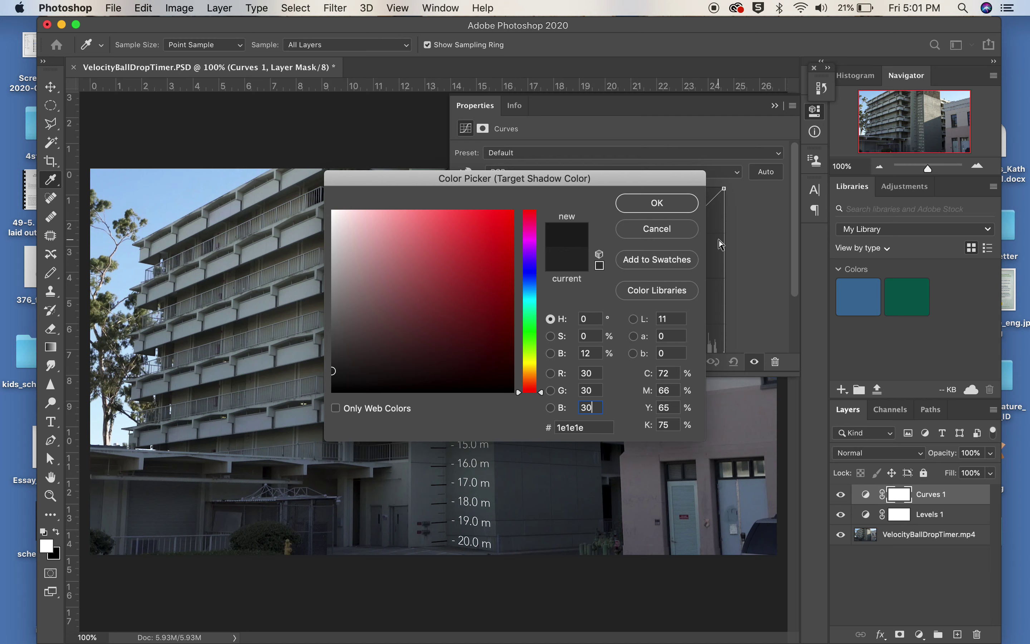
left_click(644, 201)
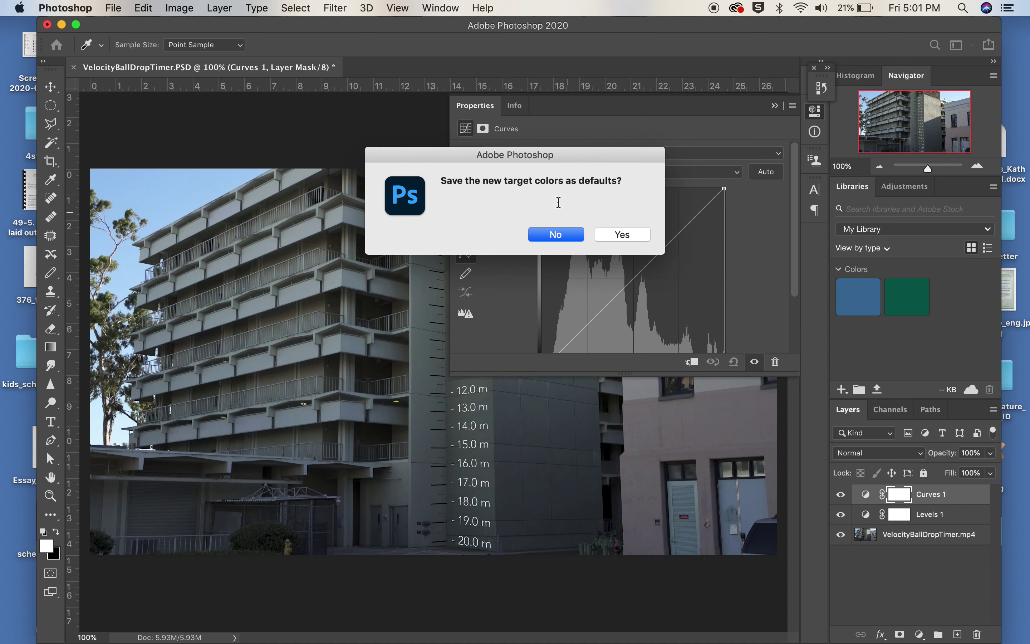
left_click(603, 231)
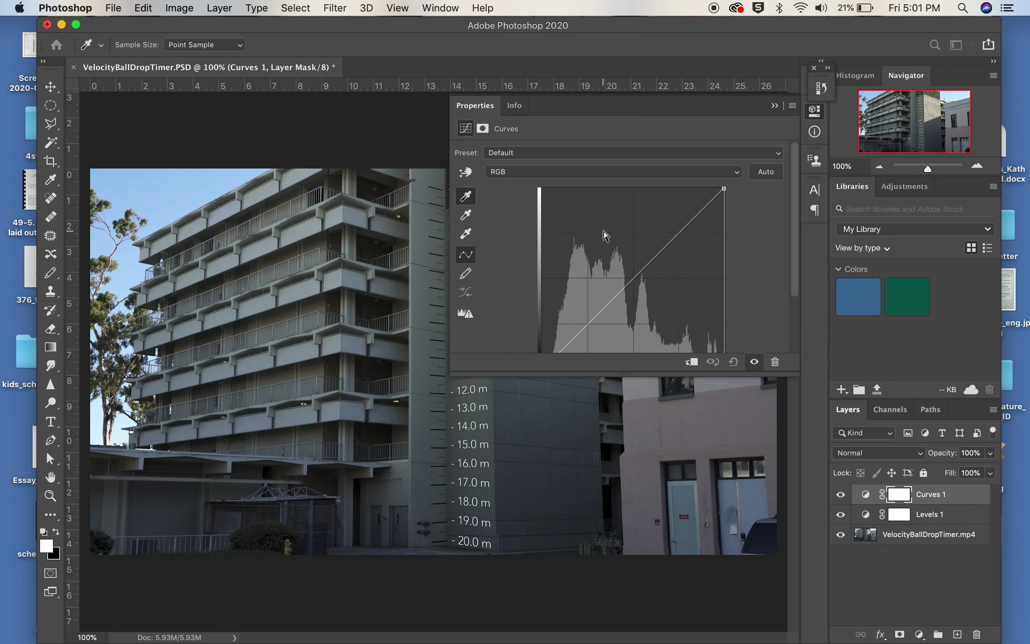
Step: Set the Curves target highlight color to RGB 255, 255, 255
double_click(466, 196)
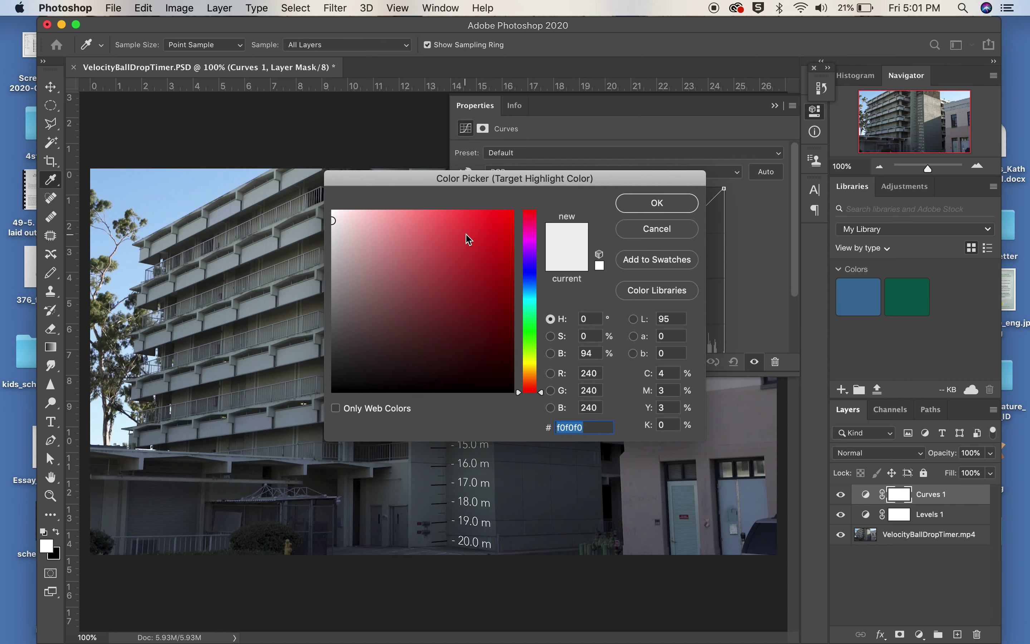
left_click(588, 374)
key("shift+Right")
type("55")
left_click(585, 390)
key("shift+Right")
key("shift+Right")
type("55")
left_click(587, 407)
key("shift+Right")
key("shift+Right")
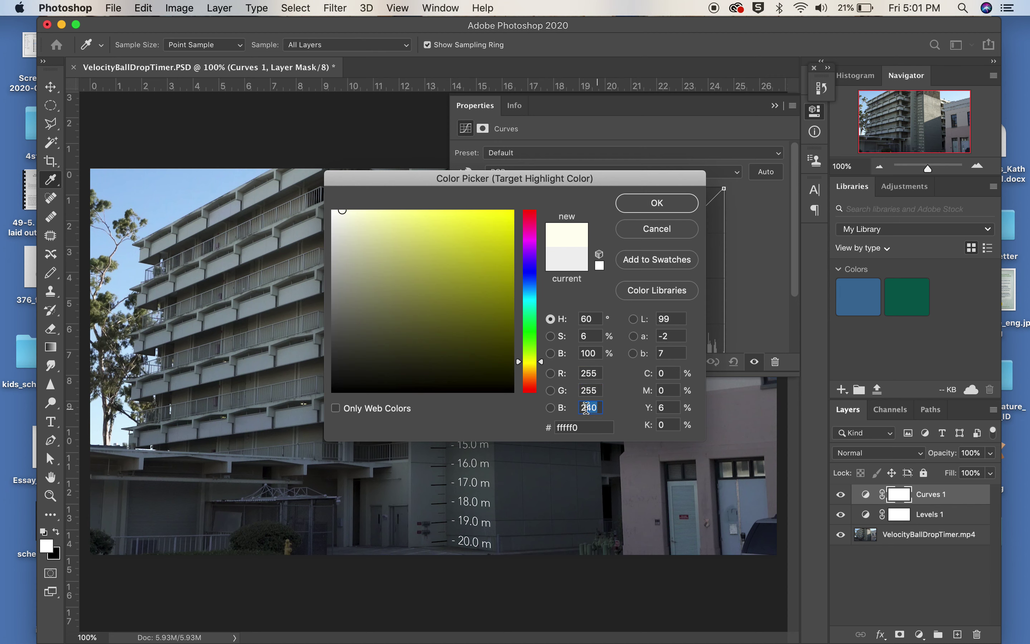
type("55")
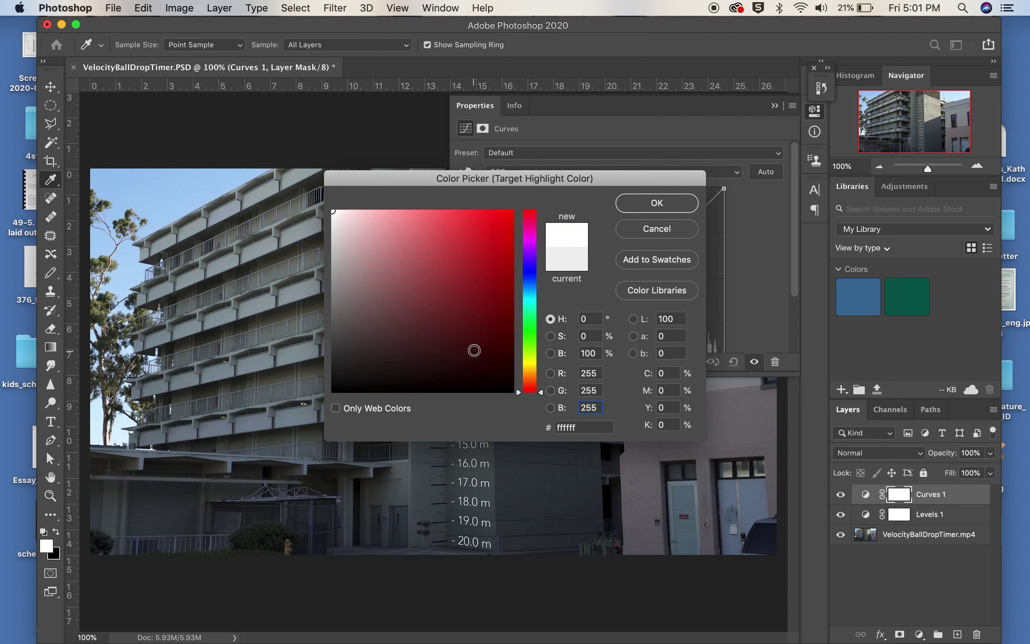
Step: Set the target highlight color to RGB 245, 245, 245 and save it as the default
left_click_drag(600, 375, 586, 375)
type("45")
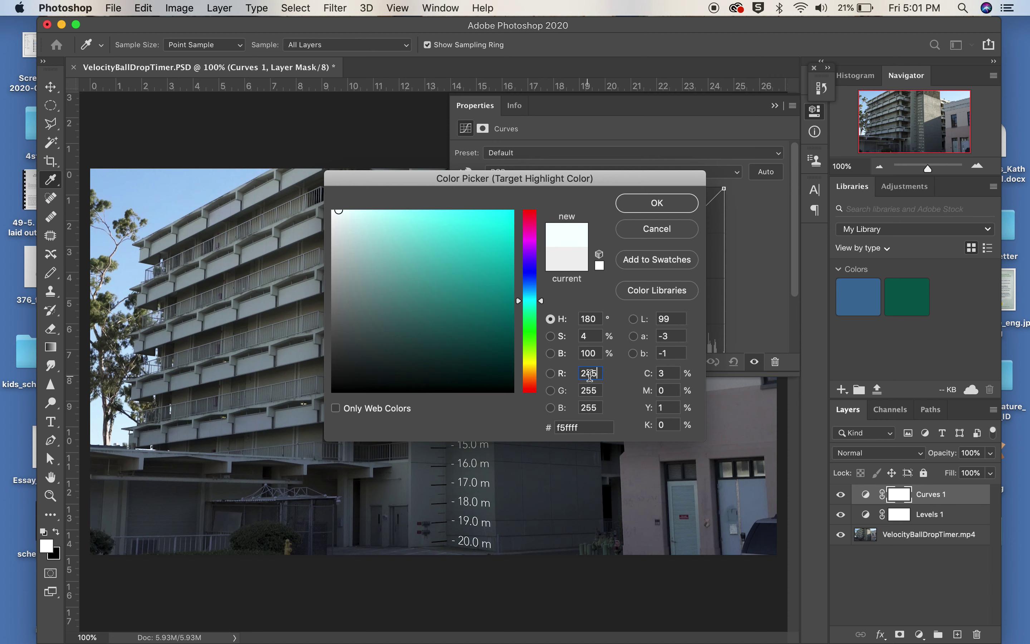
left_click(593, 389)
left_click_drag(597, 390, 587, 389)
type("45")
left_click_drag(598, 407, 586, 406)
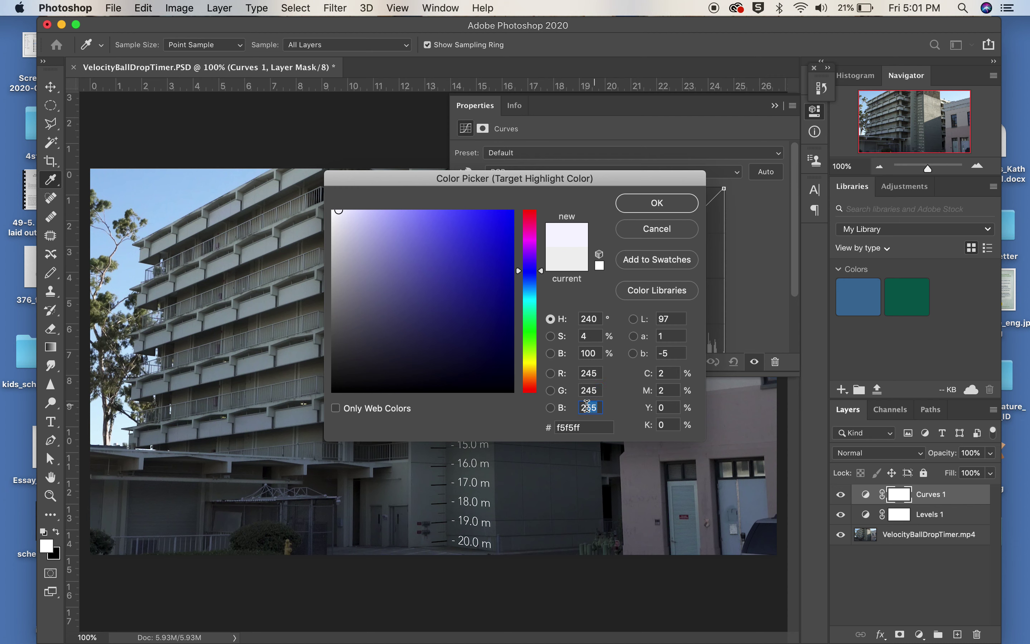
type("45")
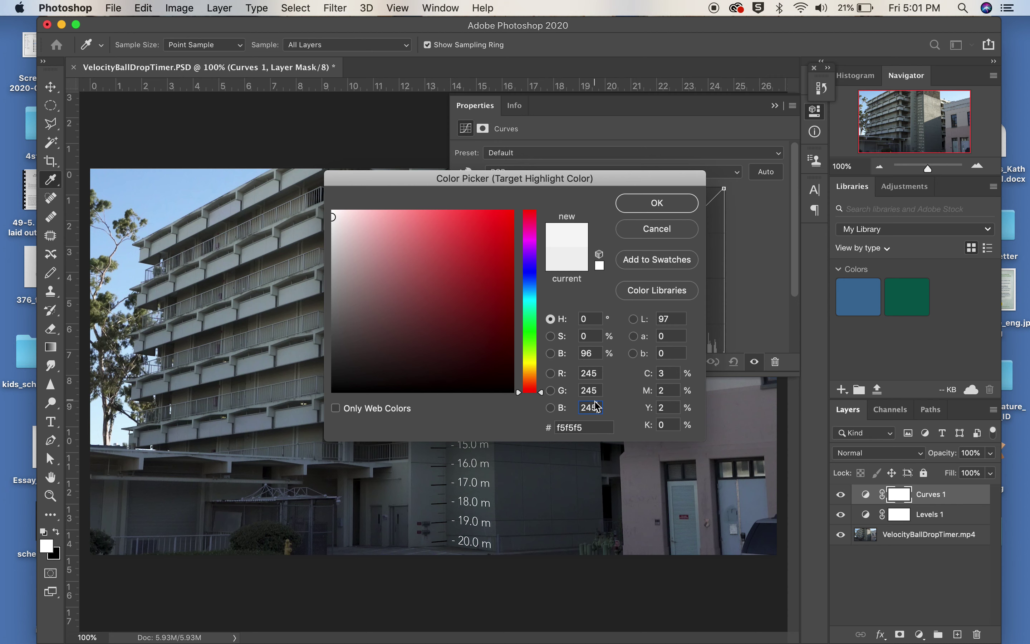
left_click_drag(592, 407, 611, 409)
left_click(651, 206)
left_click(622, 234)
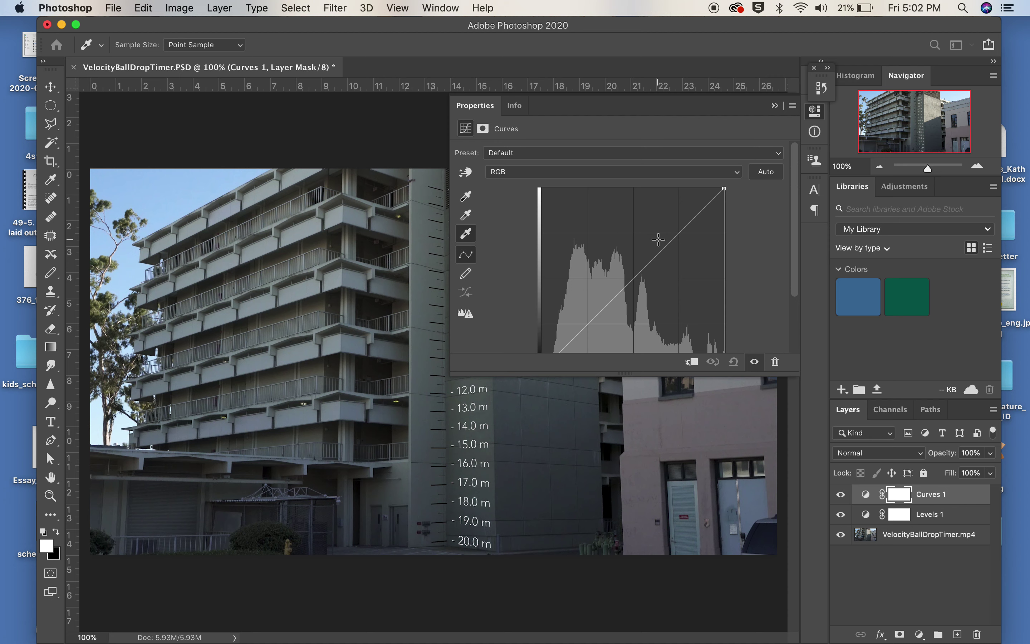
Step: Collapse the Curves settings and delete the Levels 1 adjustment layer
left_click(775, 107)
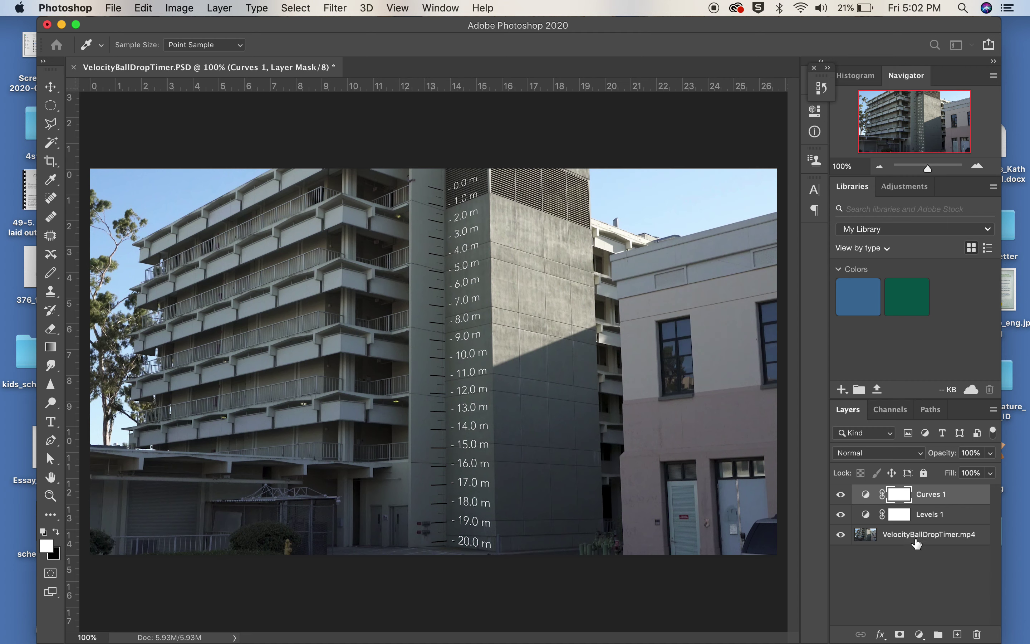
left_click_drag(930, 517, 977, 634)
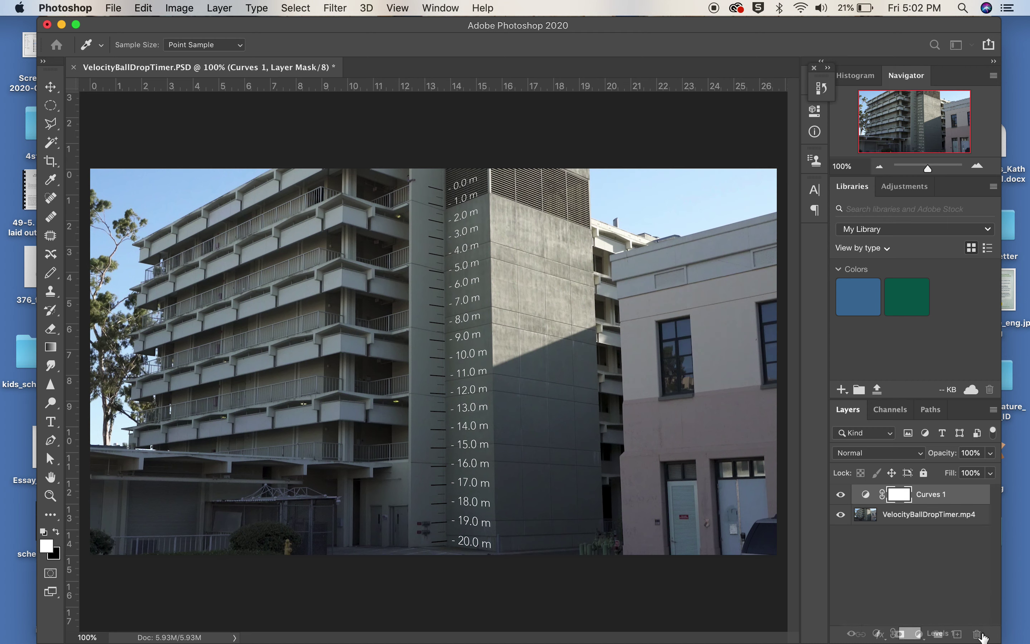
Step: Add a Threshold adjustment layer above Curves 1 and lower its threshold level to 1
left_click(919, 634)
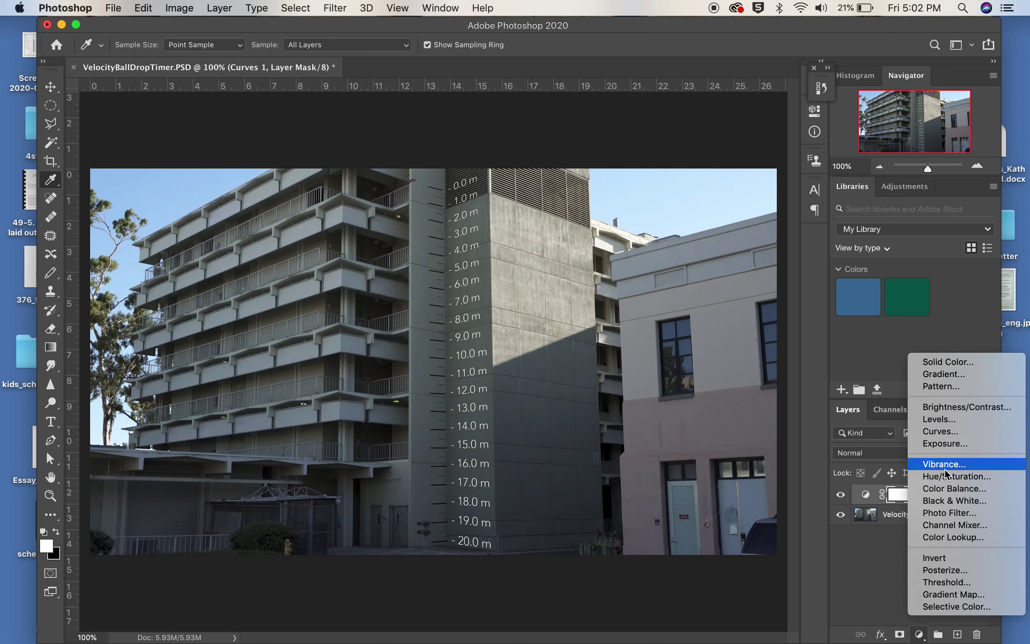
left_click(953, 583)
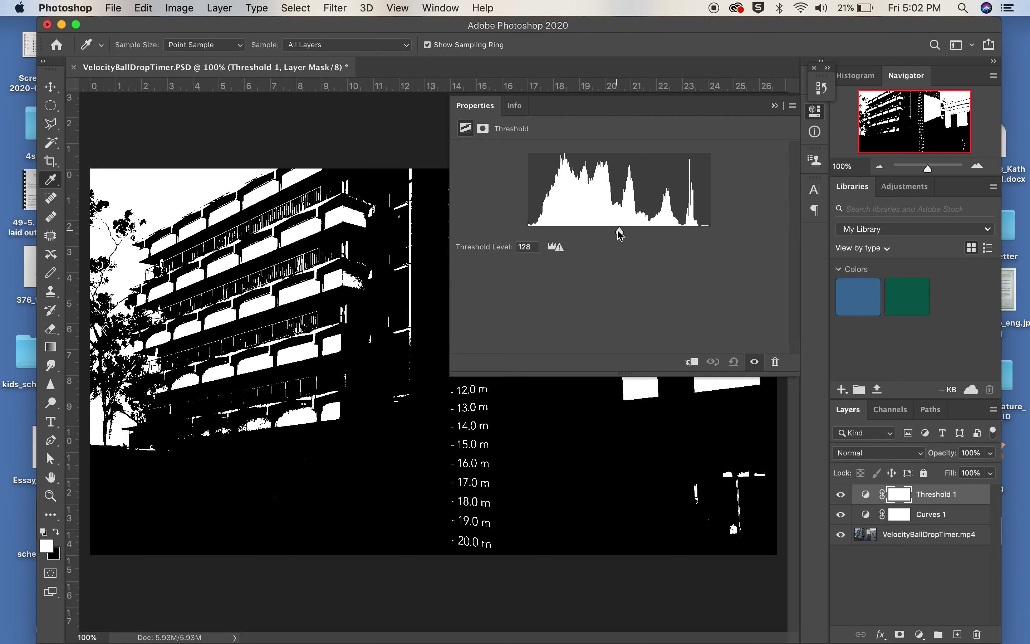
left_click_drag(616, 231, 518, 234)
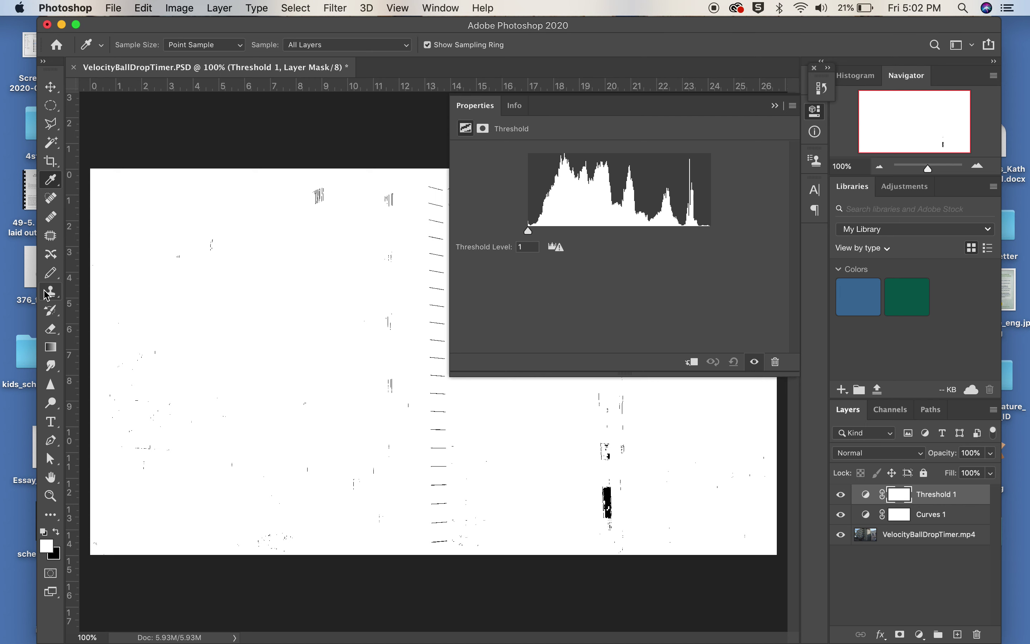
Step: Place a Color Sampler point in the large black patch of the image and fine-tune its position within the patch
right_click(63, 187)
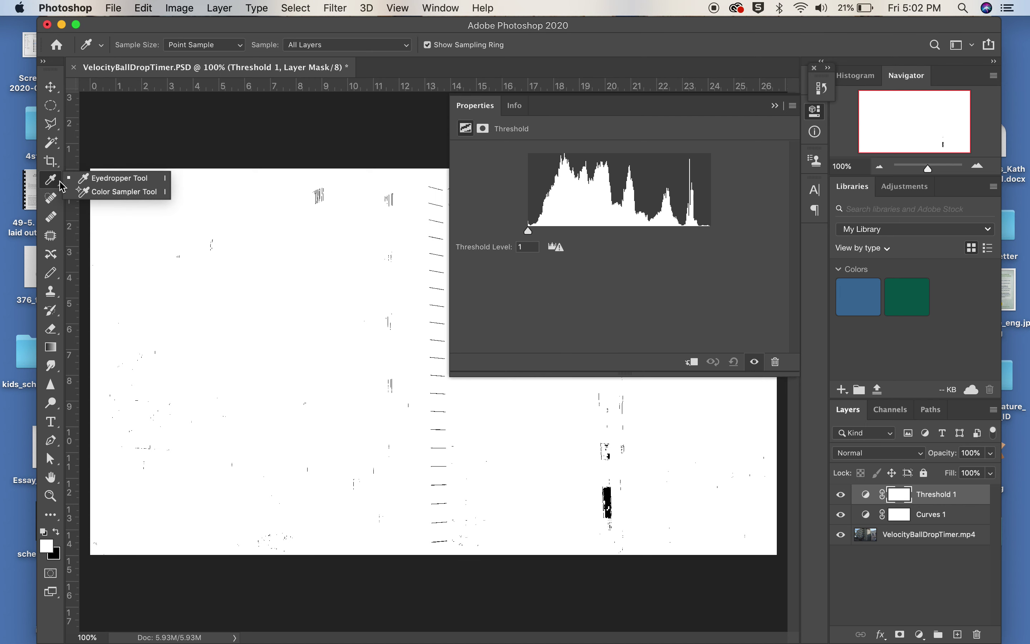
left_click(90, 192)
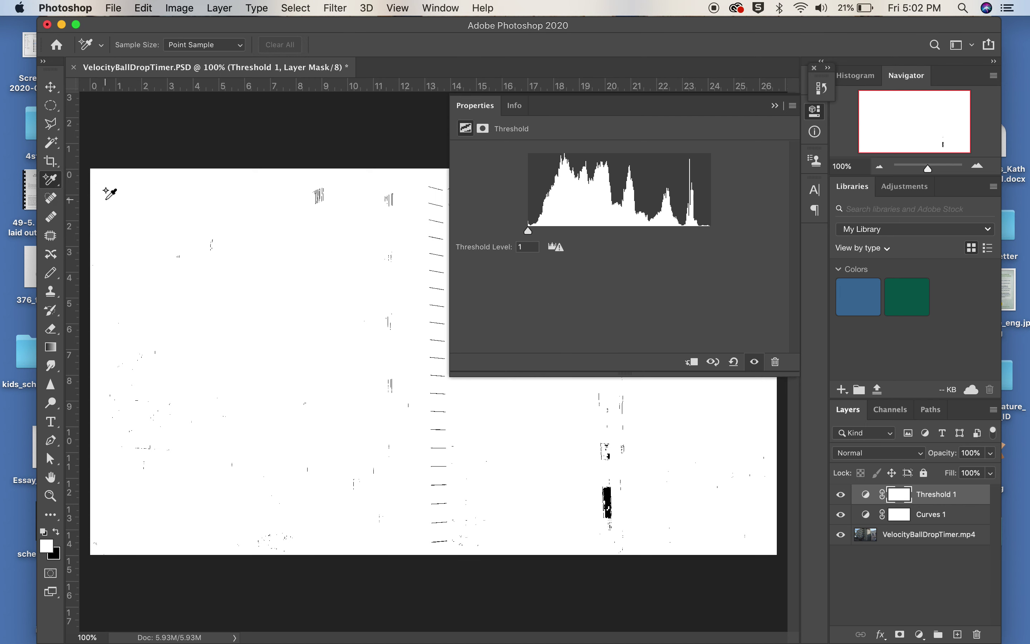
left_click(604, 501)
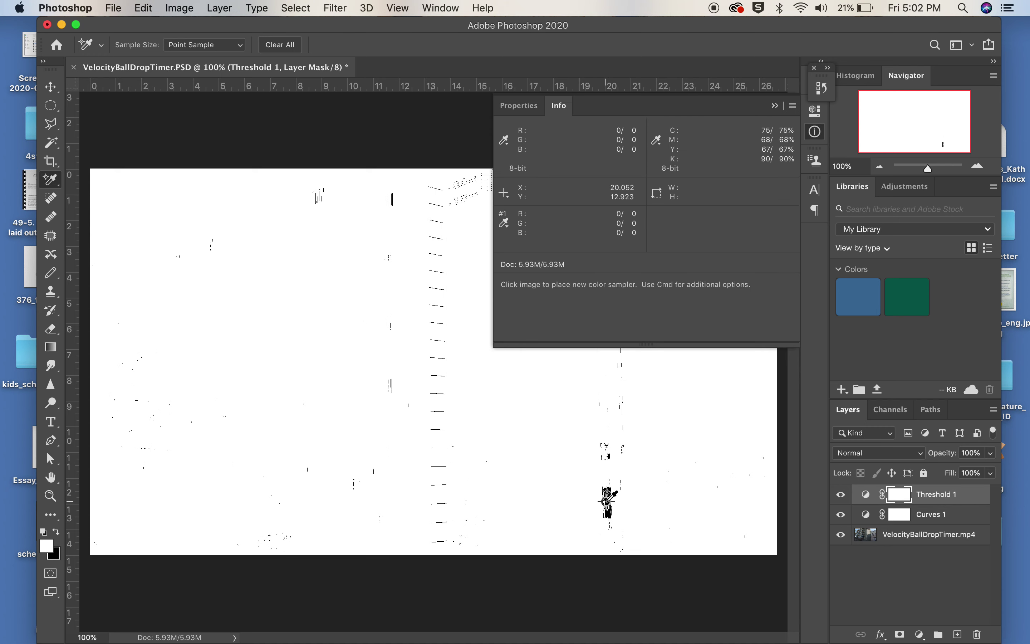
left_click_drag(606, 501, 607, 494)
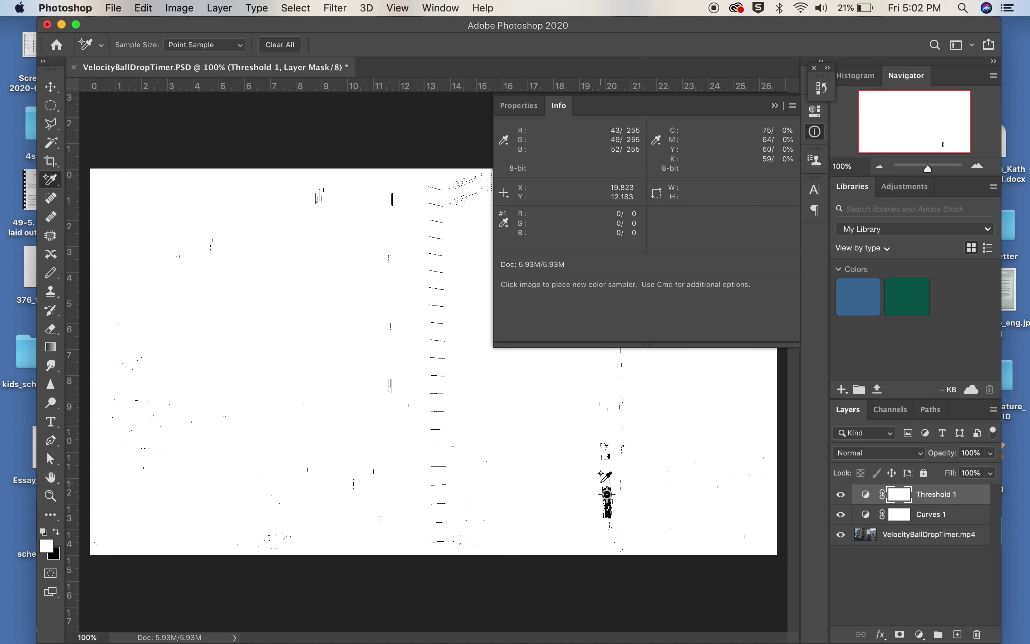
Step: Raise the Threshold 1 layer's level to 251 and uncover the bright rooftop area between the buildings
left_click(864, 494)
left_click_drag(530, 234, 710, 231)
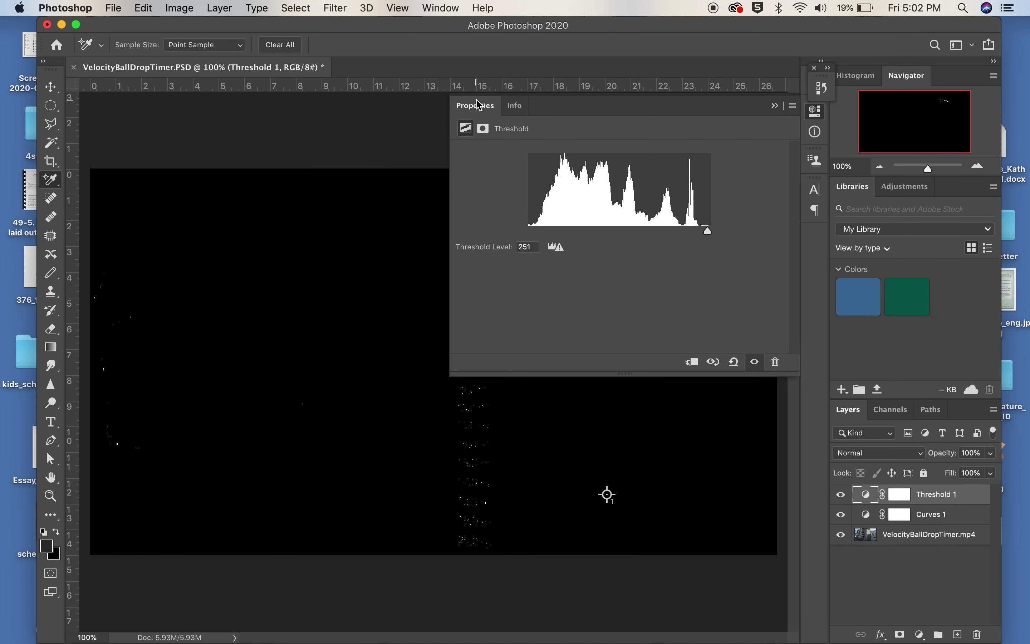
left_click_drag(484, 107, 545, 359)
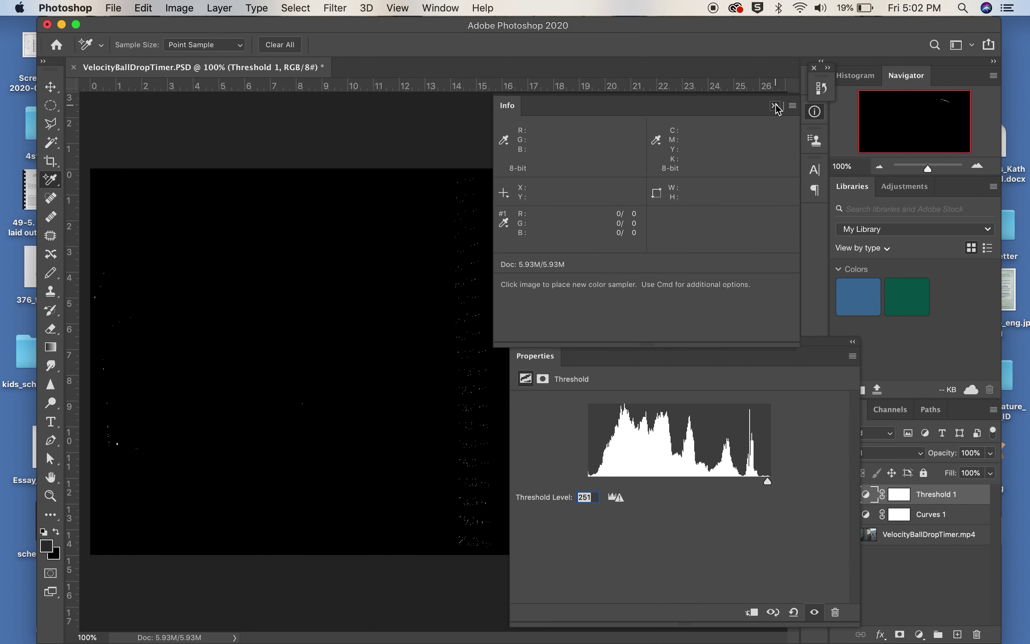
left_click(774, 105)
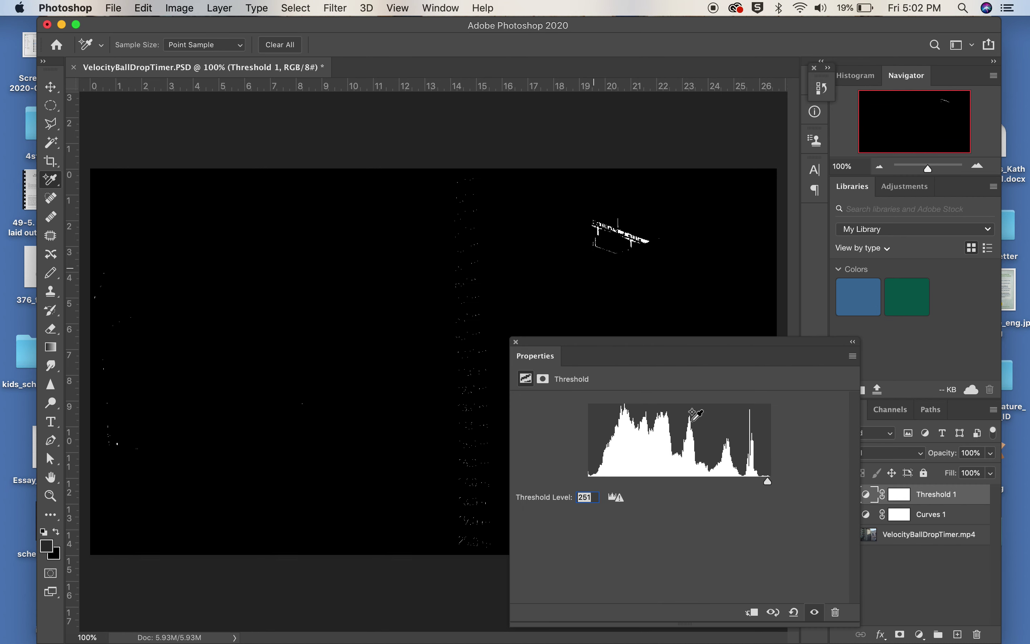
Step: Lower the Threshold 1 level to 248 and place a second Color Sampler point within the bright white rooftop strip
mouse_move(768, 484)
left_mouse_down()
mouse_move(786, 485)
mouse_move(767, 485)
left_mouse_up()
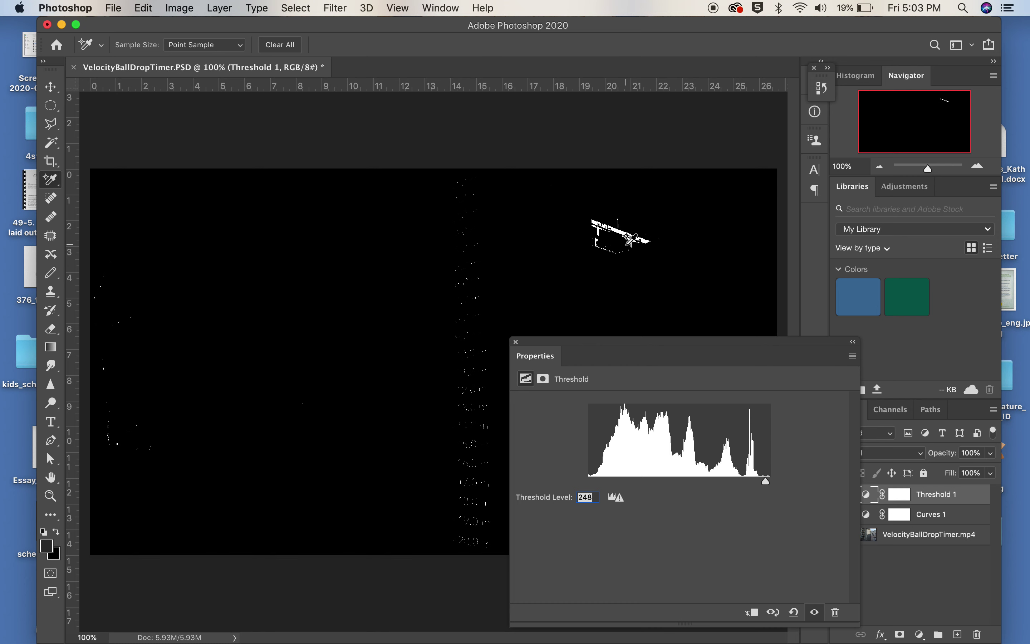
left_click(51, 495)
left_click_drag(633, 230, 730, 277)
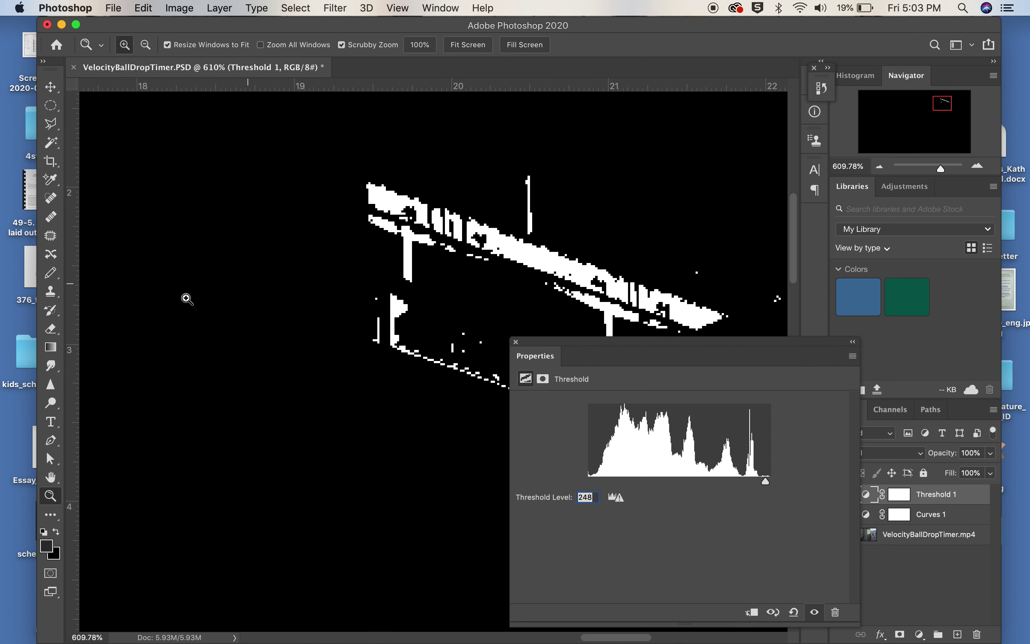
left_click(51, 179)
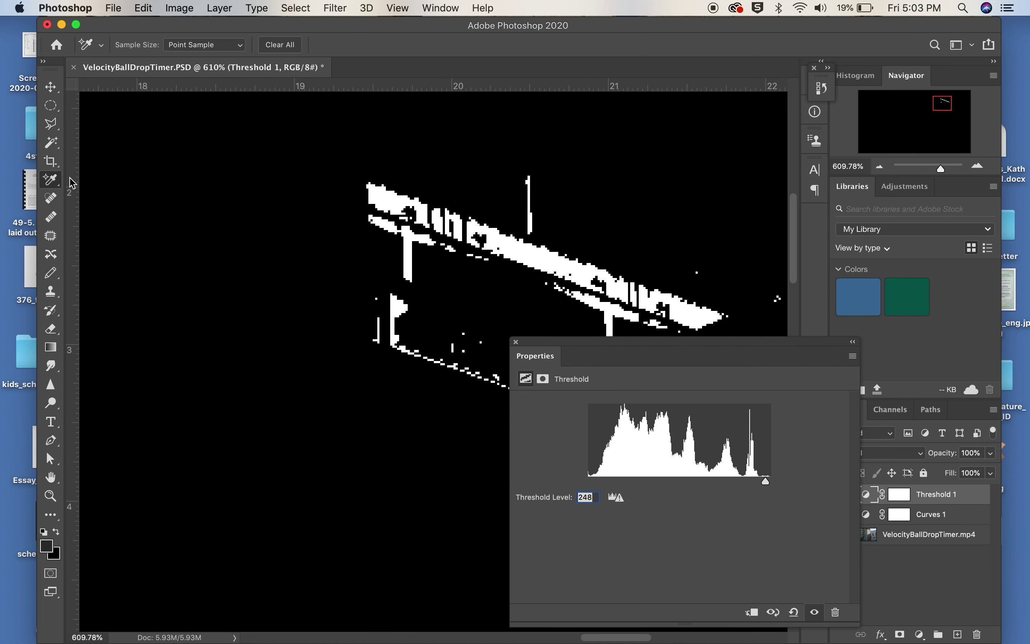
left_click(538, 254)
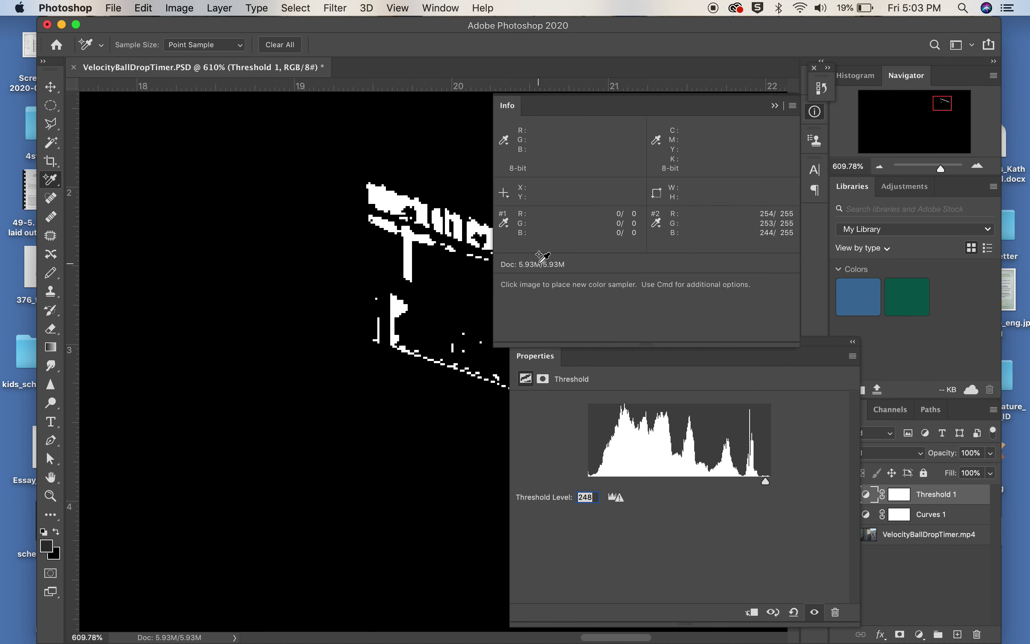
left_click(774, 106)
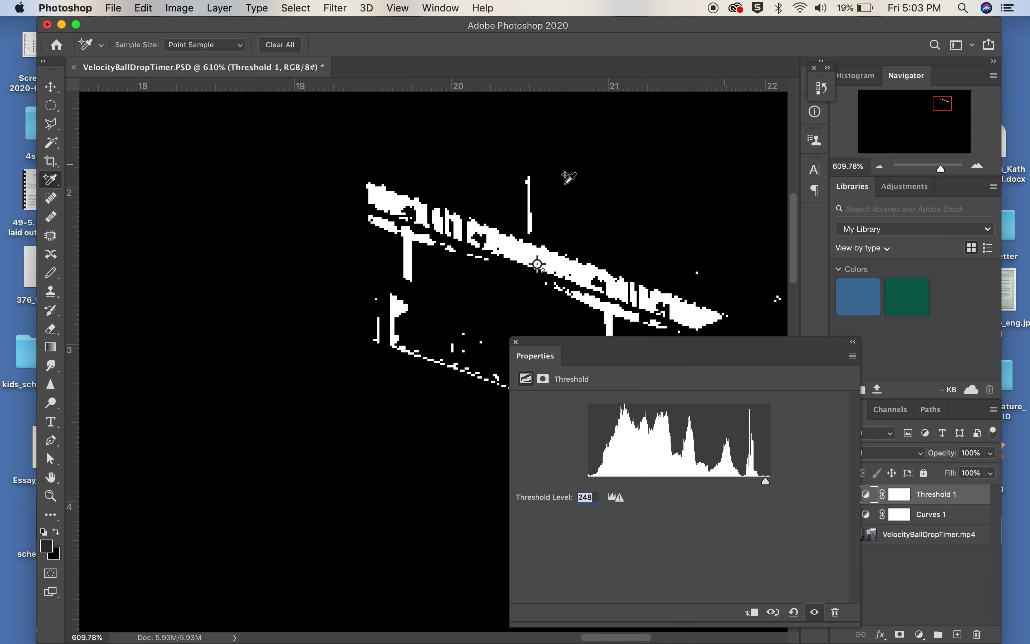
left_click(538, 264)
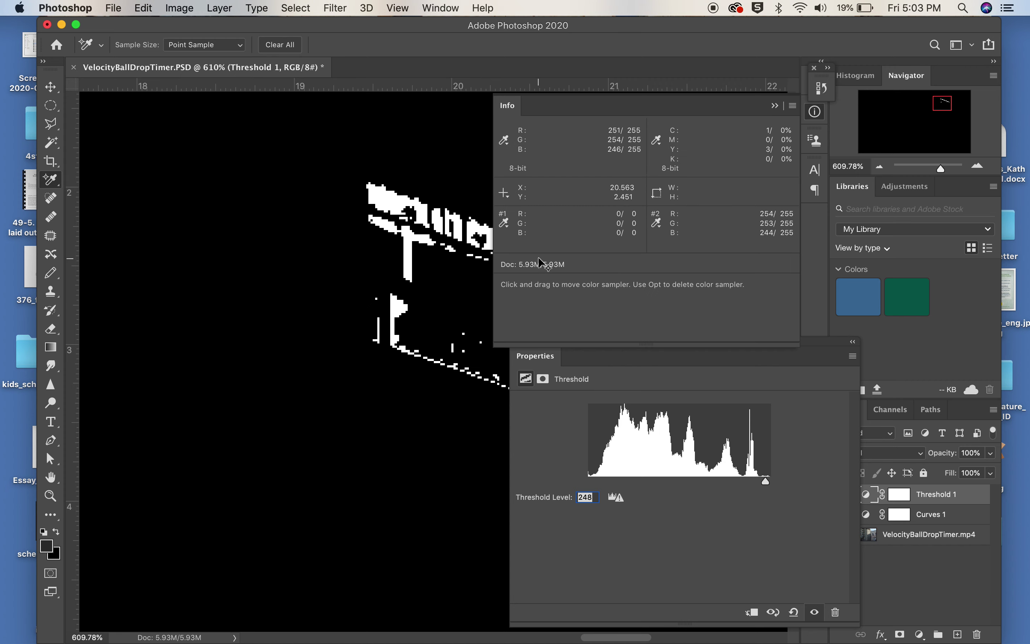
left_click(775, 106)
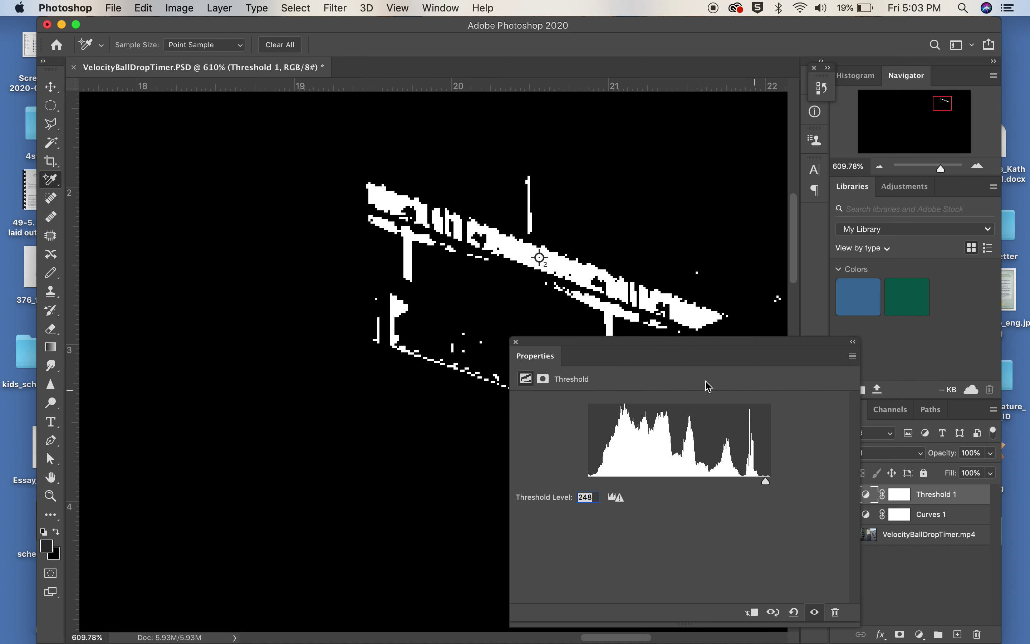
Step: Close the Threshold settings, hide the Threshold 1 layer and fit the whole image in view
left_click(516, 342)
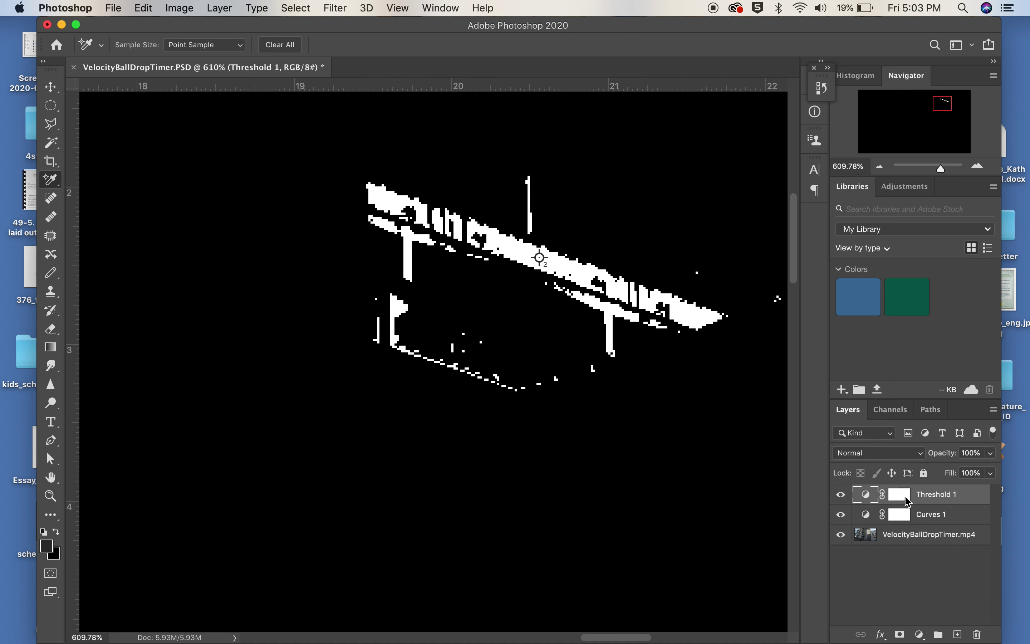
left_click(842, 494)
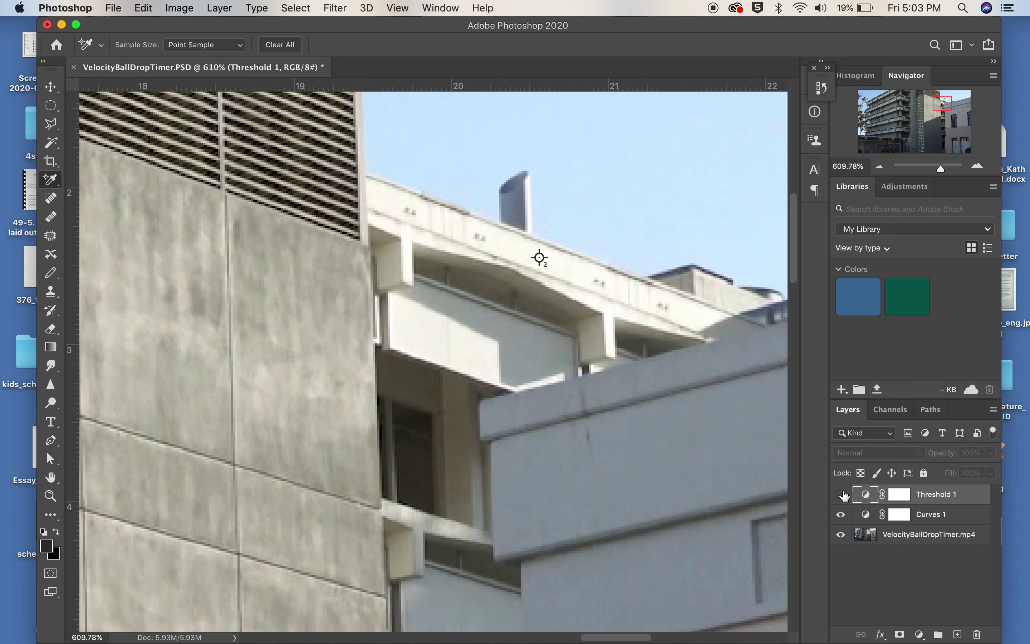
key("super+0")
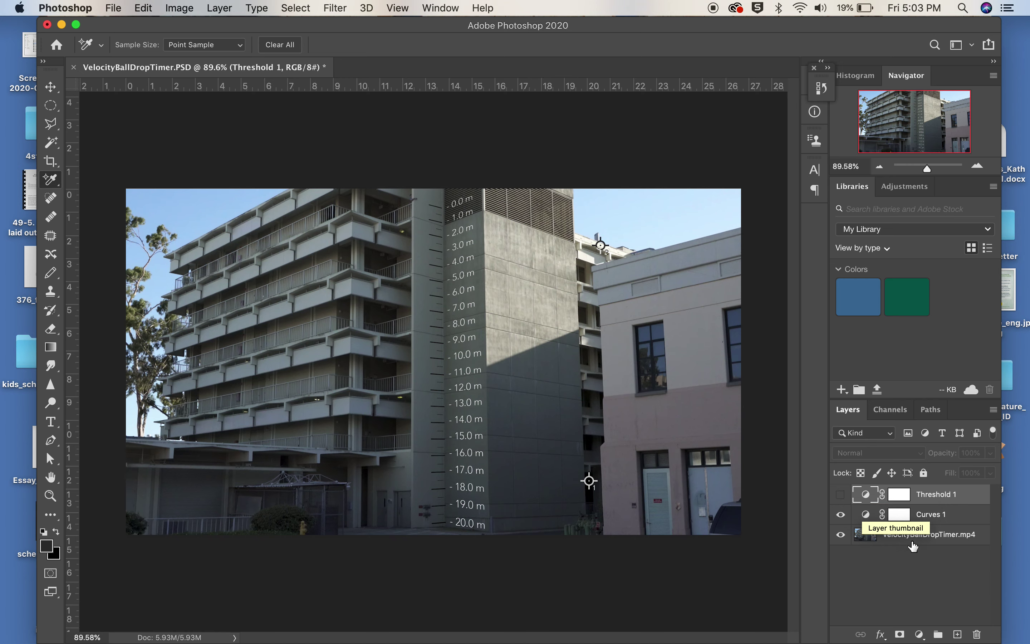
Step: In the Curves 1 layer, set the black point at color sampler 1 and the white point at color sampler 2
double_click(865, 516)
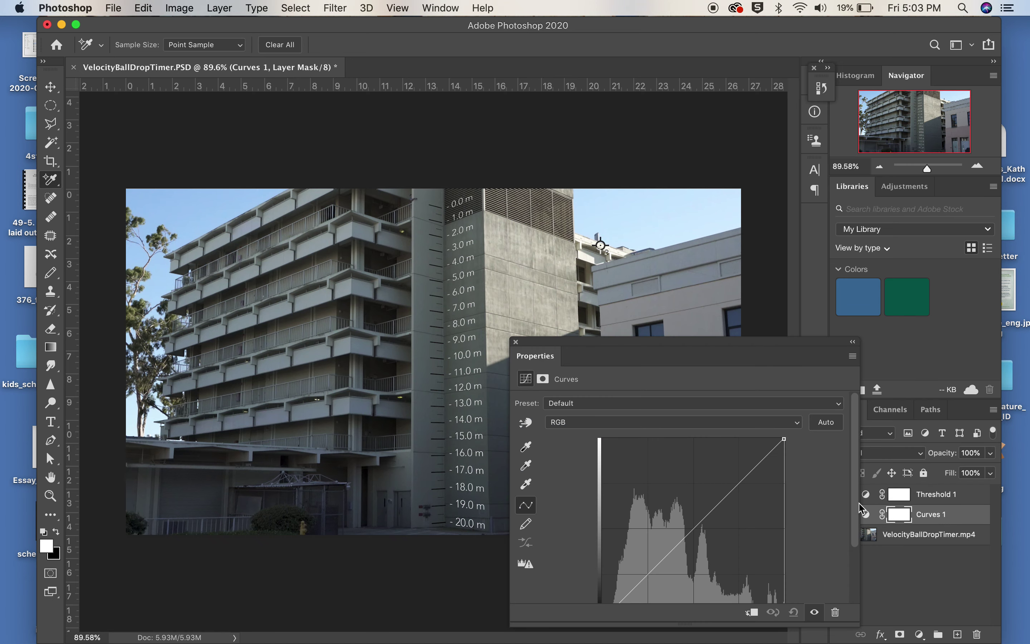
left_click_drag(537, 348, 136, 321)
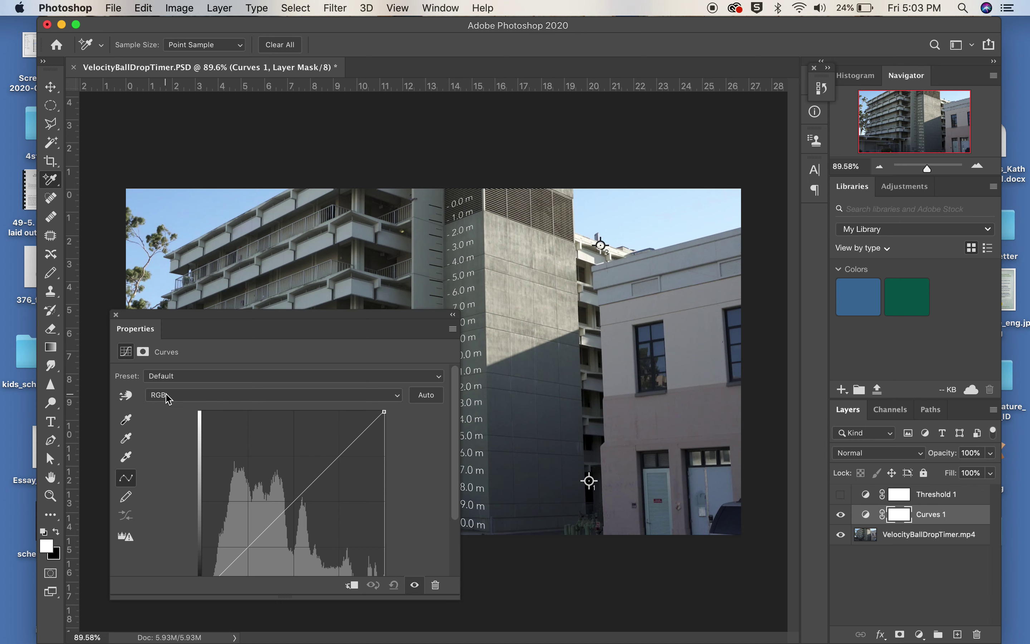
left_click_drag(455, 507, 454, 574)
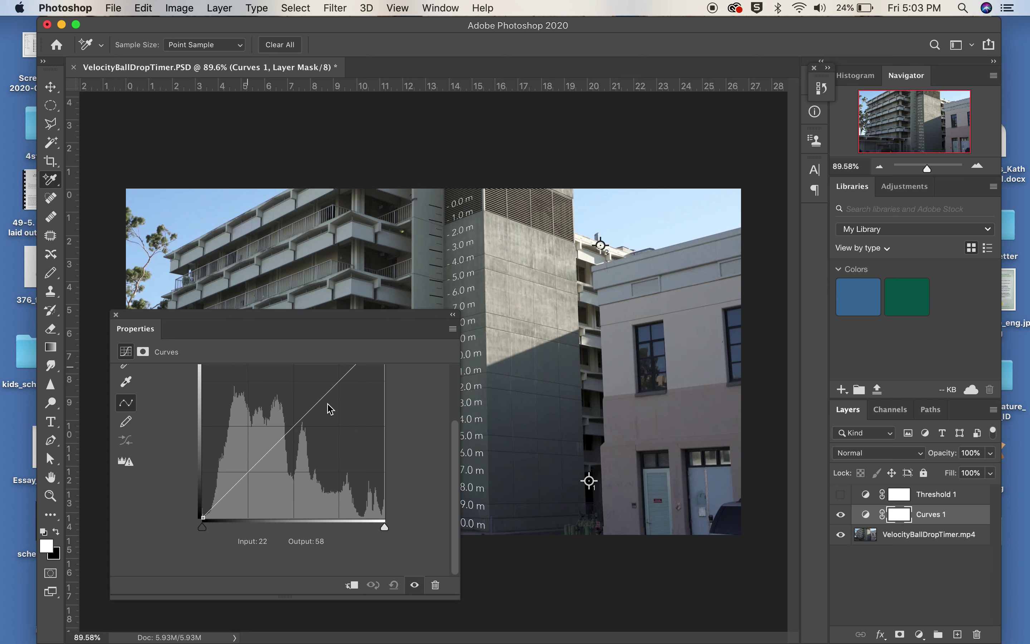
scroll(457, 383, "up", 3)
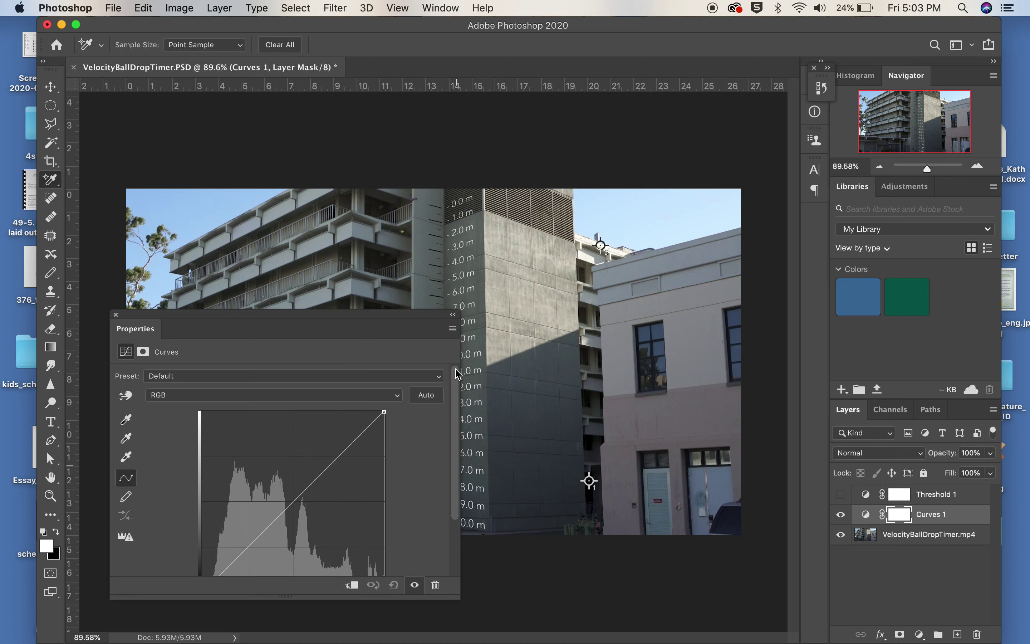
left_click(128, 424)
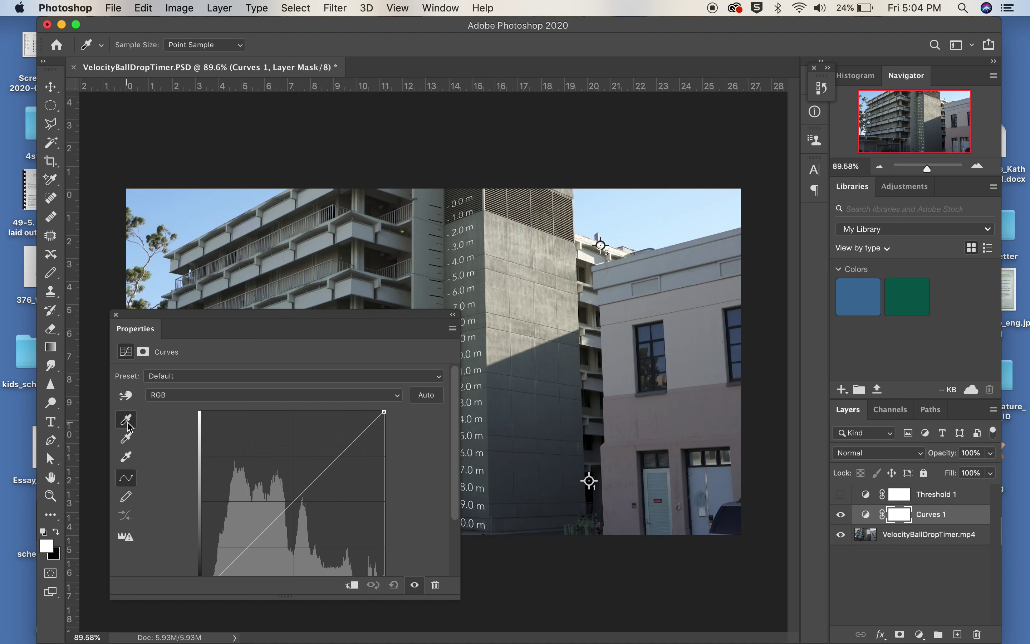
left_click(590, 481)
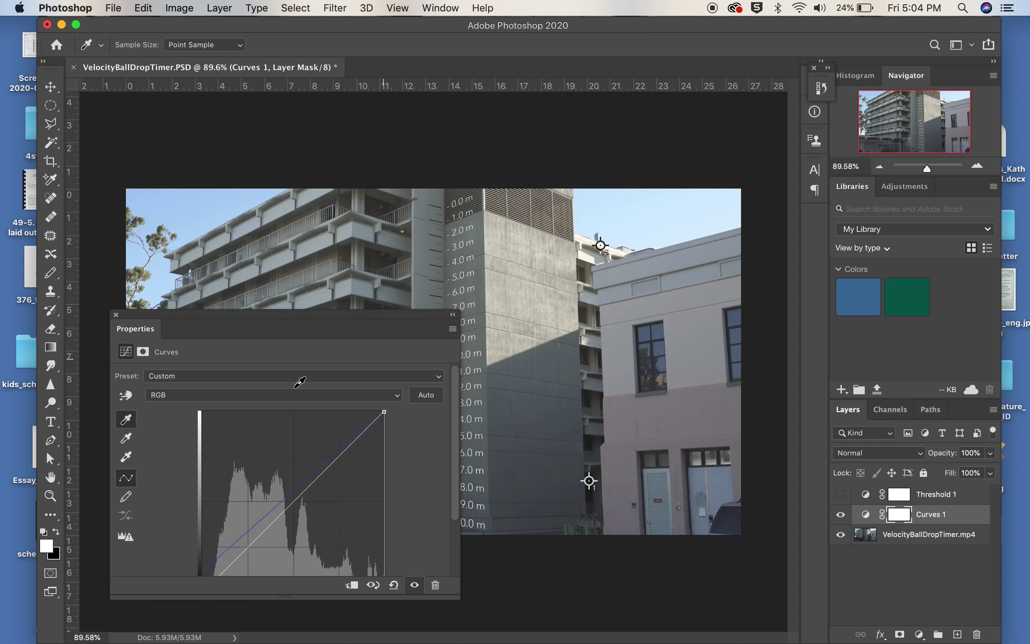
left_click(128, 463)
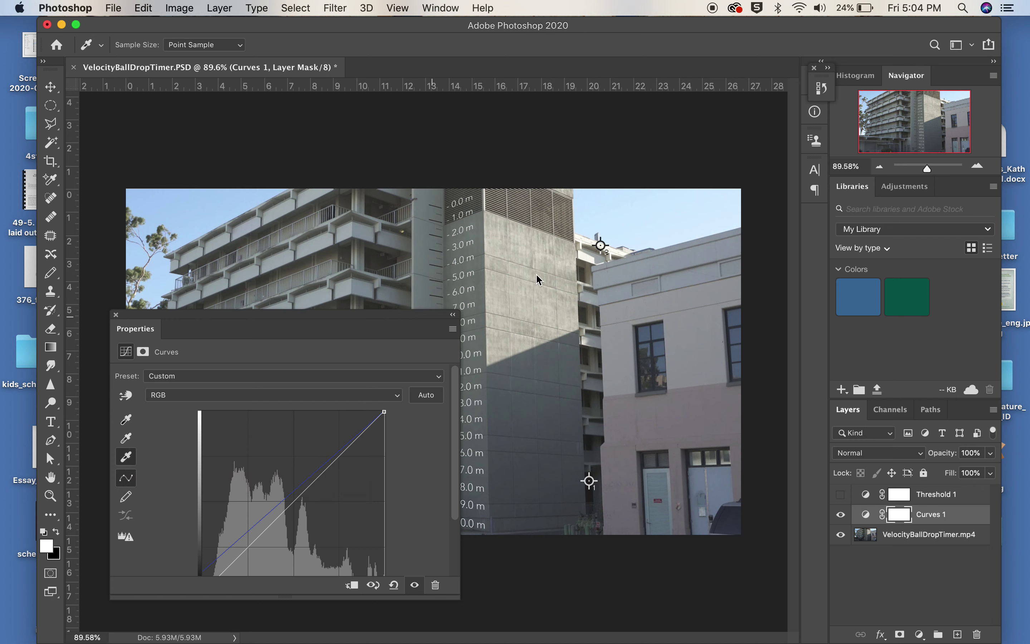
left_click(601, 243)
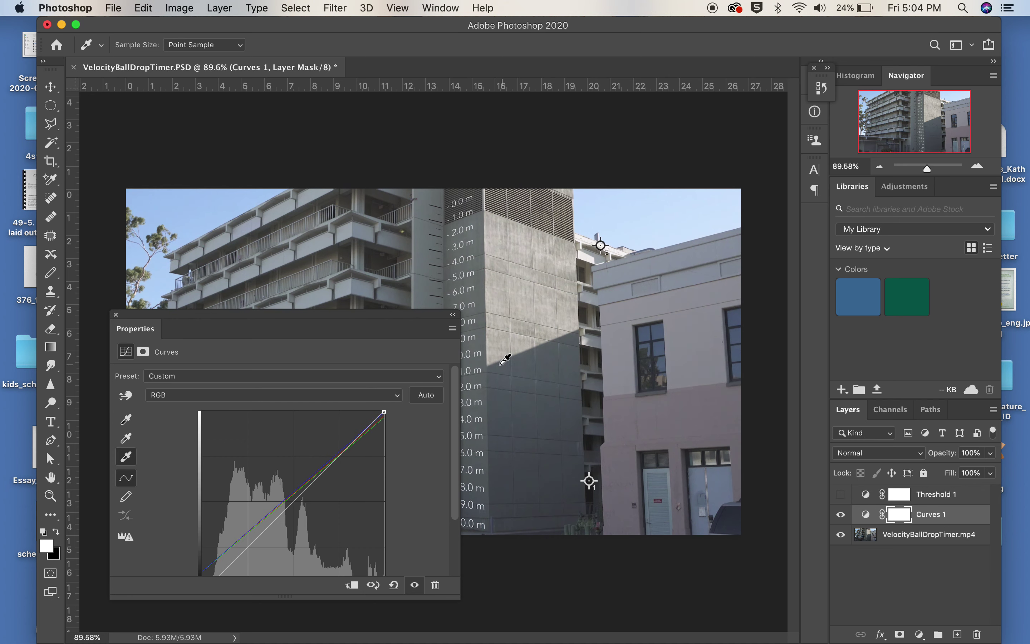
Step: Set the Curves 1 gray point by sampling the concrete tower's edge just below the 8.0 m mark
left_click(126, 438)
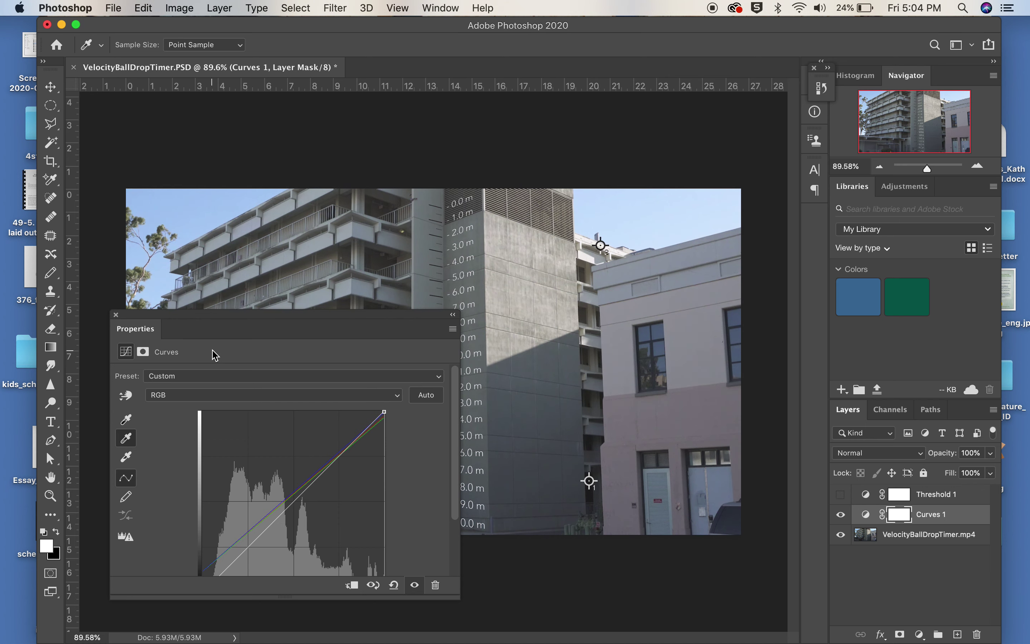
left_click_drag(209, 316, 778, 349)
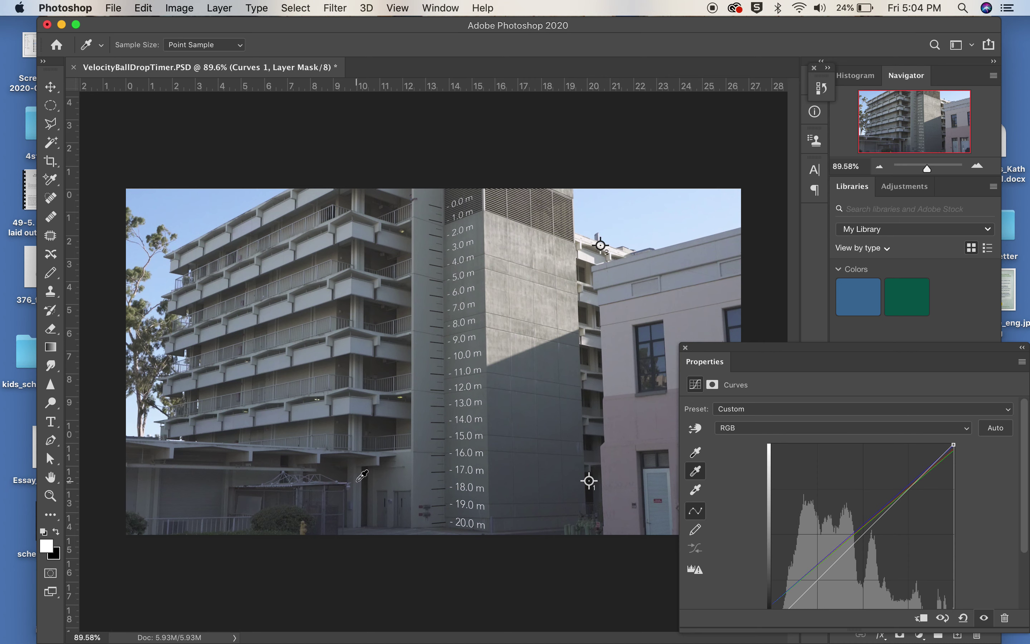
left_click(483, 323)
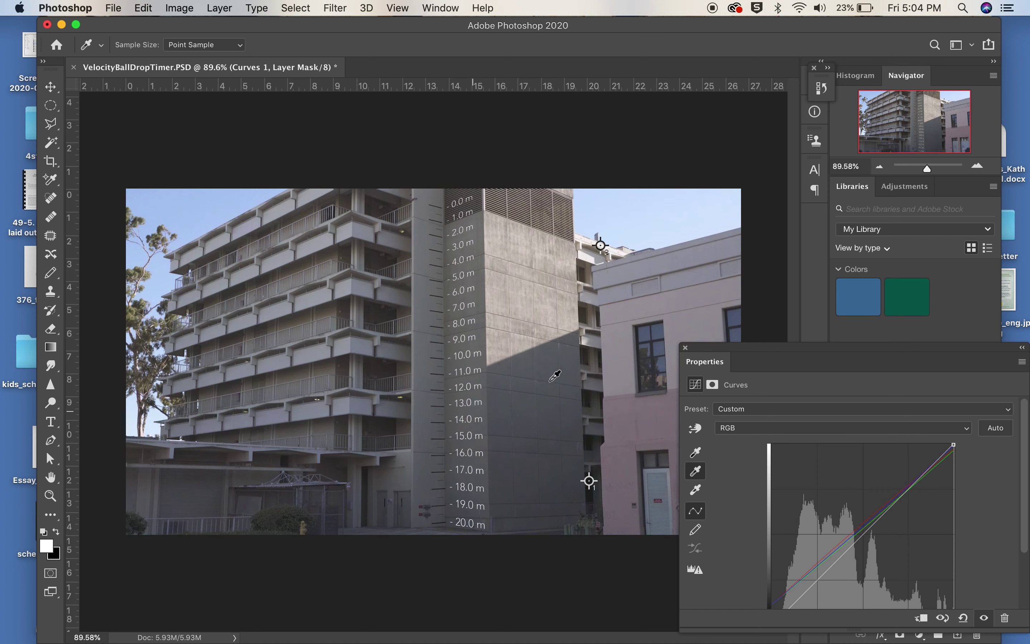
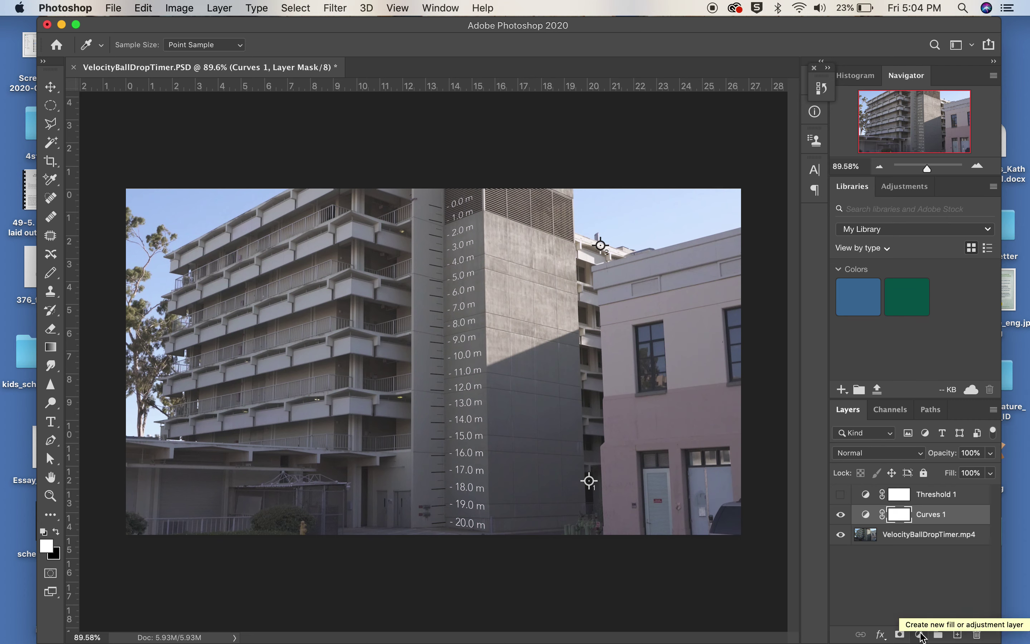
Step: Add a Levels adjustment layer above Curves 1 and raise its shadow input level to 29
left_click(919, 634)
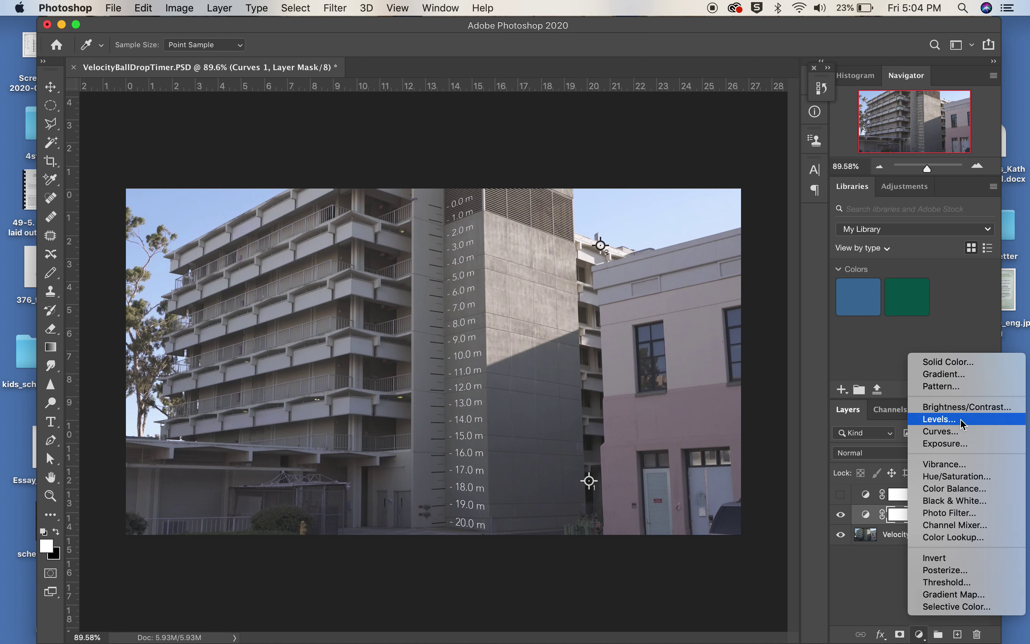
left_click(938, 418)
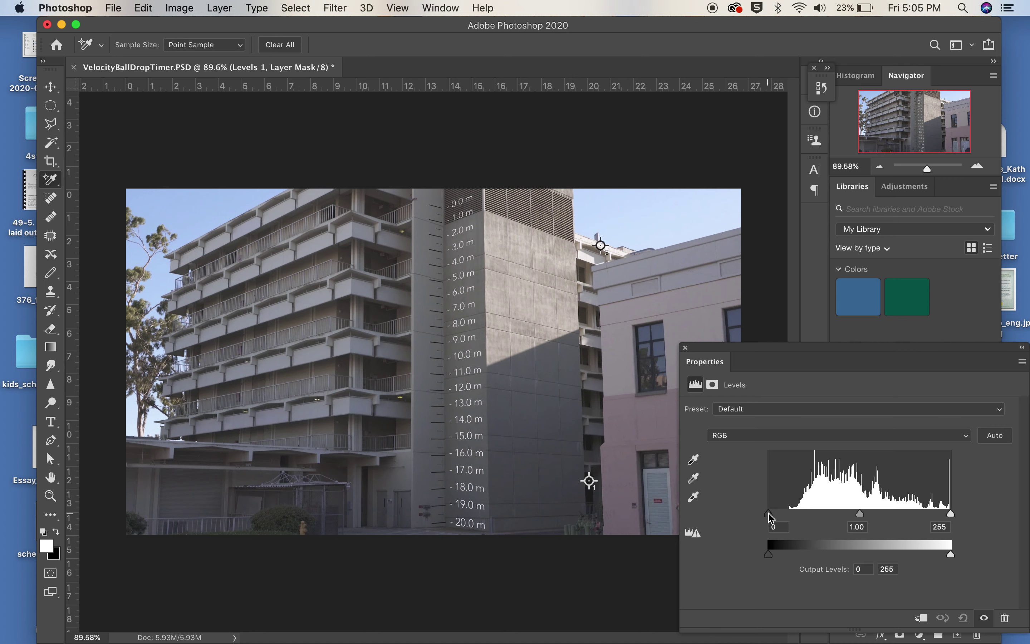
left_click_drag(771, 517, 794, 520)
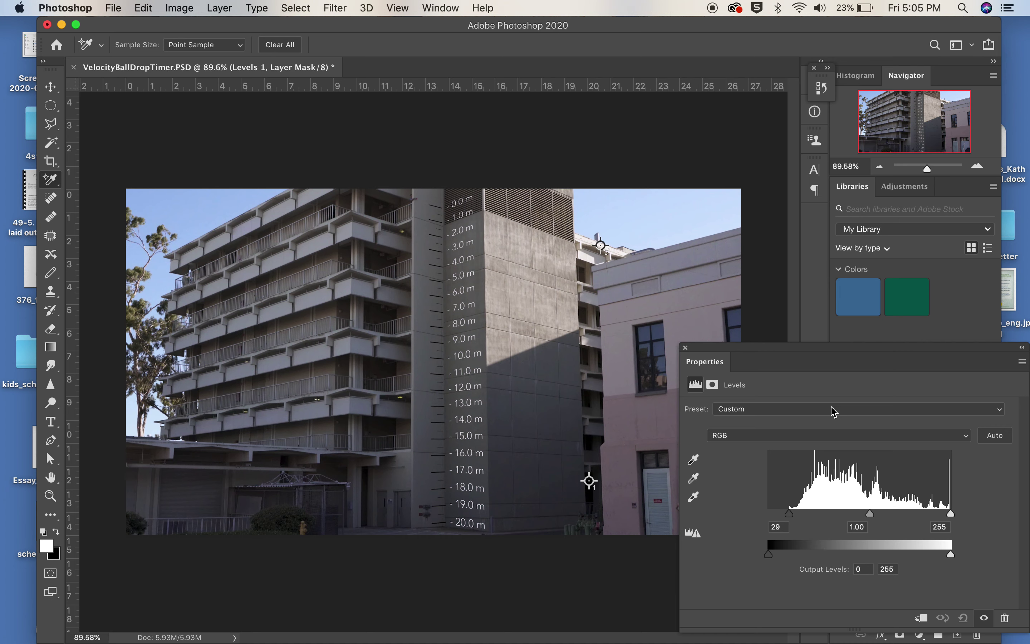
left_click(686, 348)
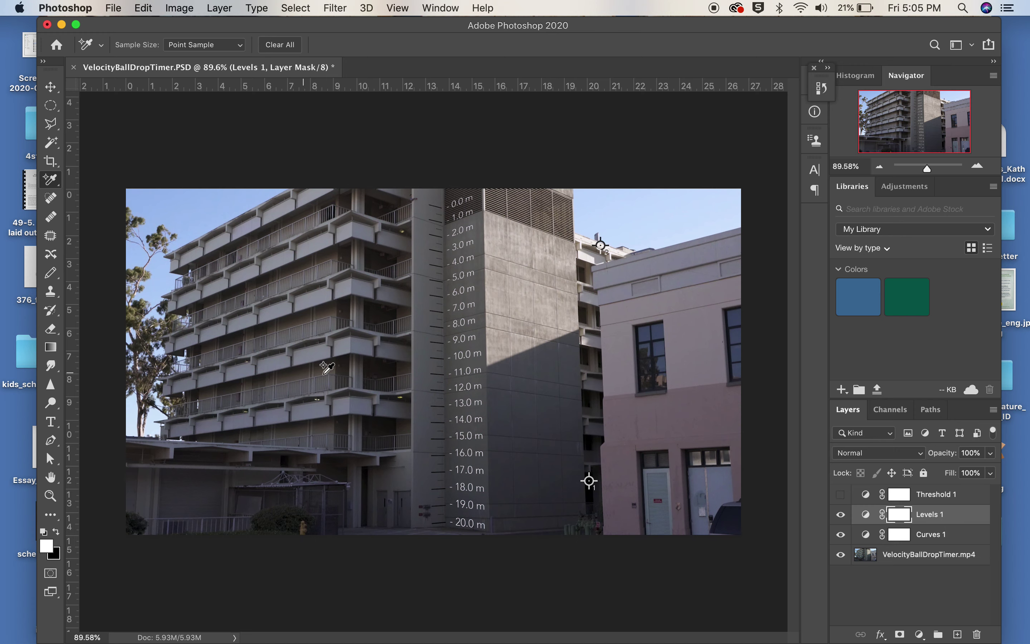
Step: Switch to After Effects and compare its VelocityBallDropTimer footage with the color-corrected Photoshop frame
mouse_move(660, 637)
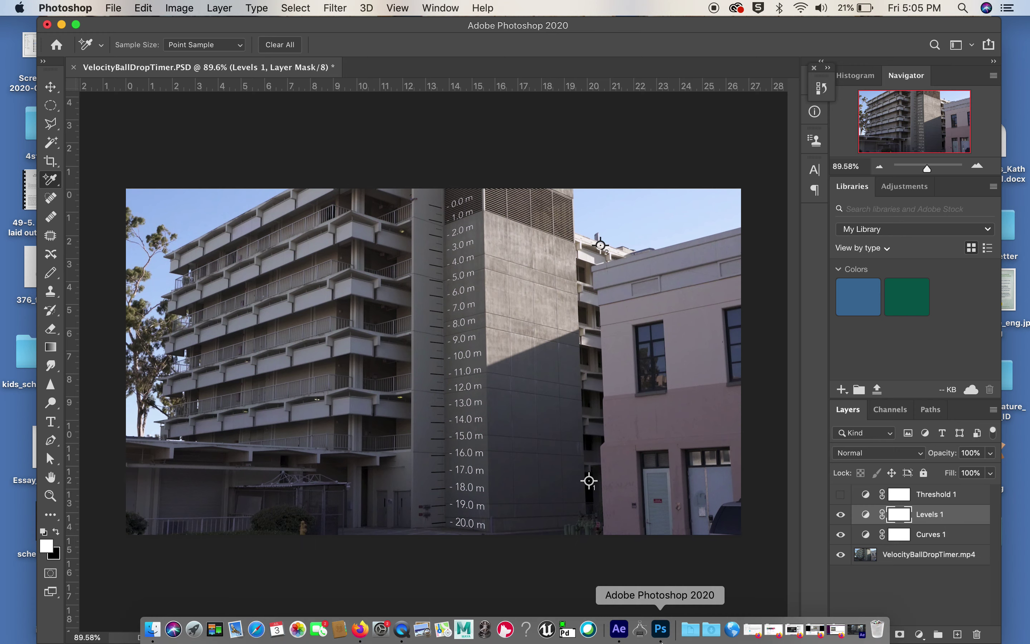
left_click(620, 630)
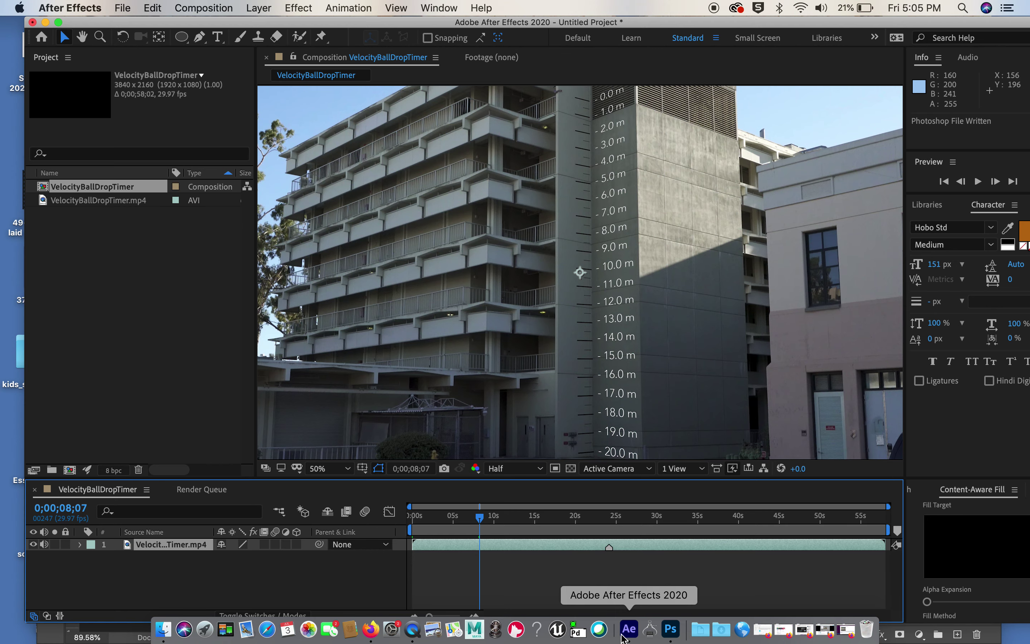
left_click_drag(218, 20, 170, 312)
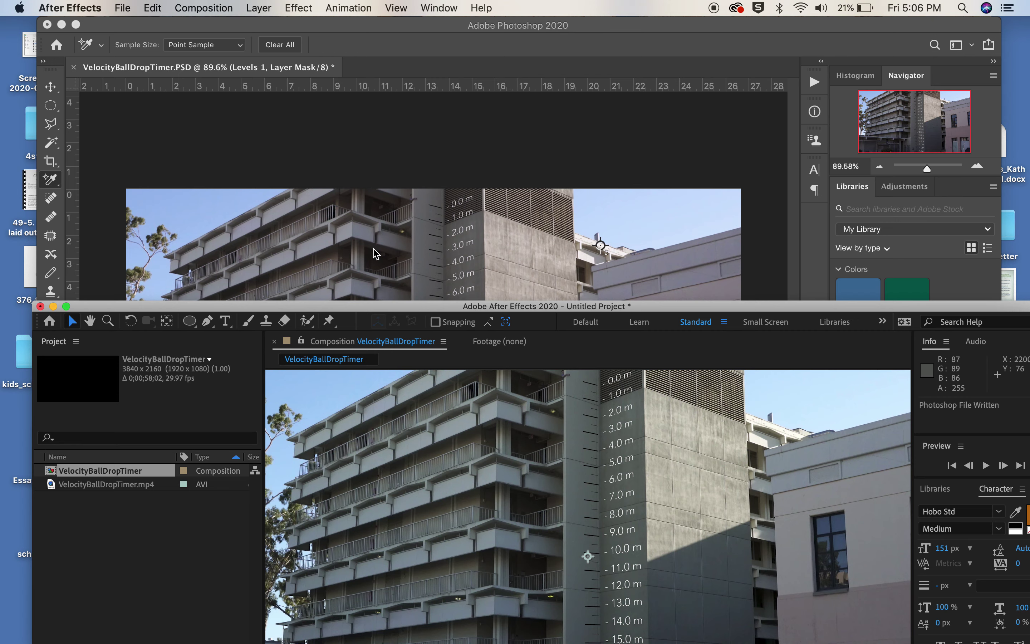
left_click_drag(437, 304, 478, 454)
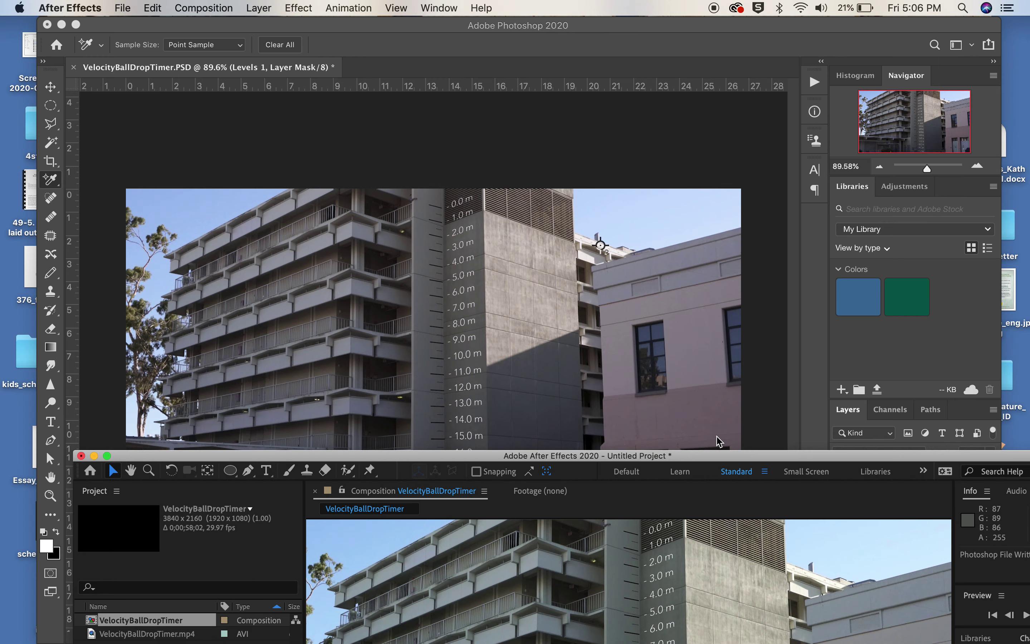
left_click_drag(730, 455, 682, 30)
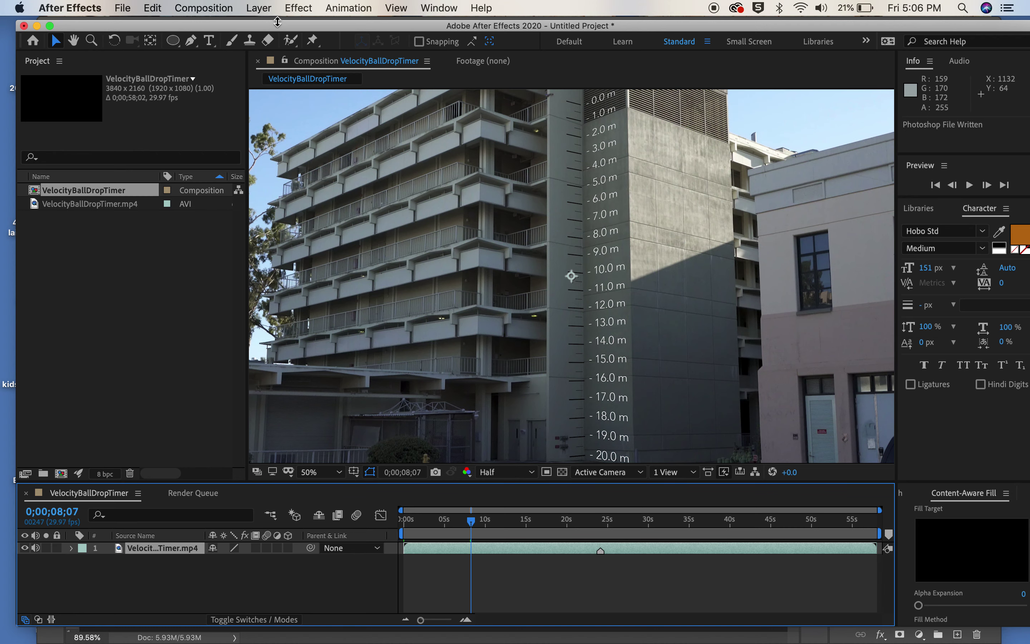
left_click_drag(278, 22, 267, 19)
Step: Apply the Auto Levels color correction effect to the VelocityBallDropTimer.mp4 layer
left_click(298, 7)
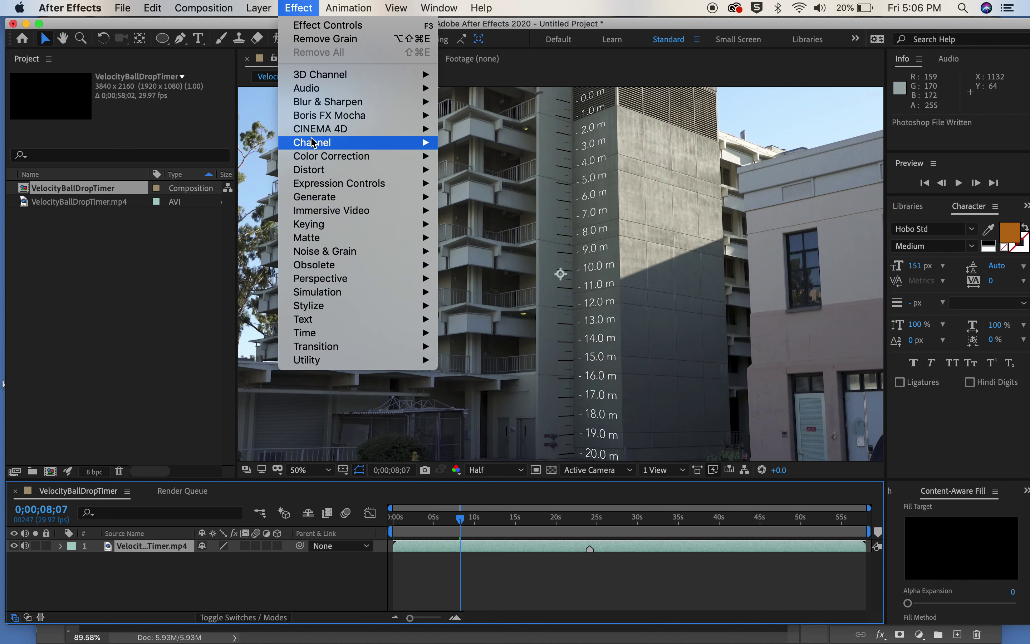
mouse_move(318, 156)
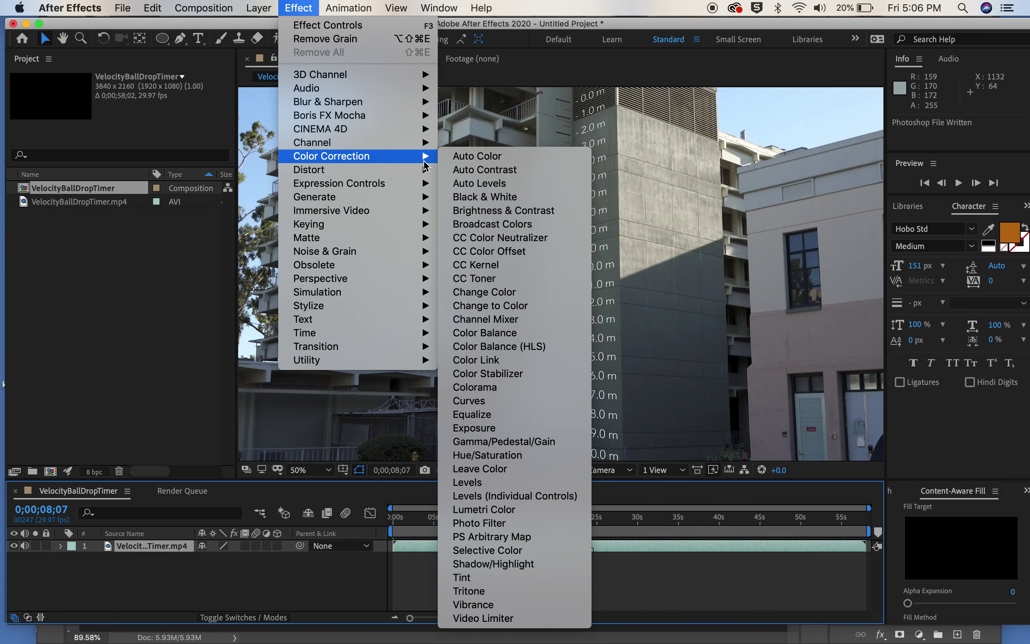
left_click(466, 186)
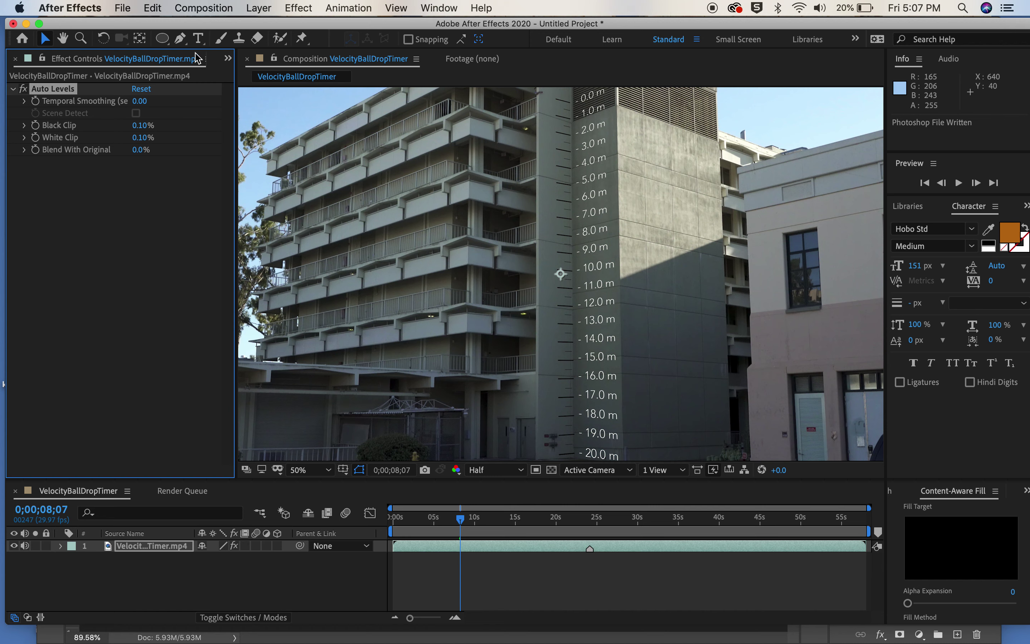
Step: Apply the Shadow/Highlight color correction effect to the VelocityBallDropTimer.mp4 layer and compare it with Auto Amounts off and on
left_click(295, 10)
mouse_move(332, 156)
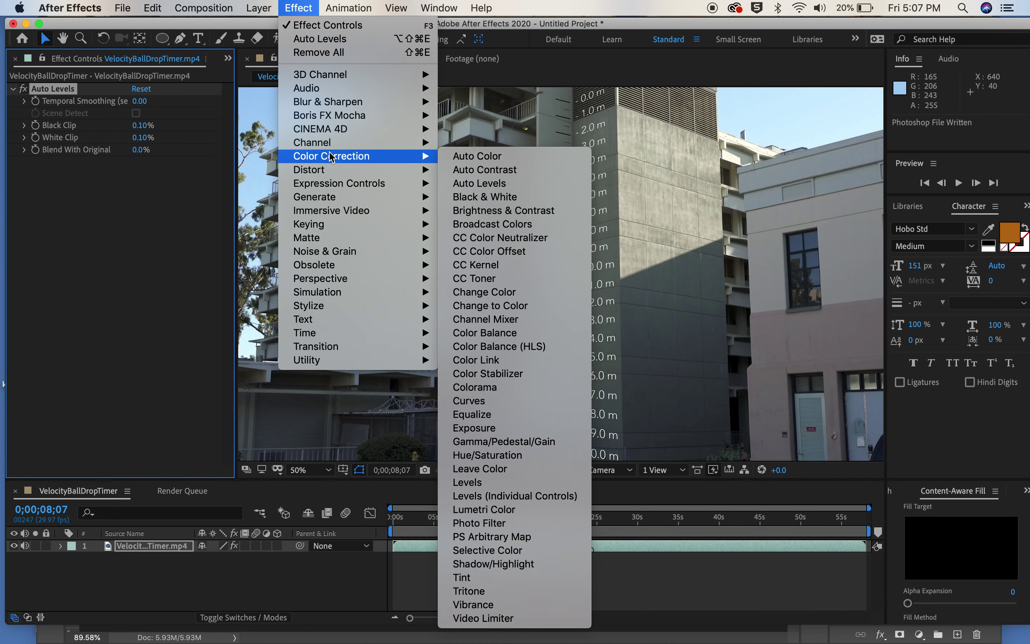
left_click(528, 564)
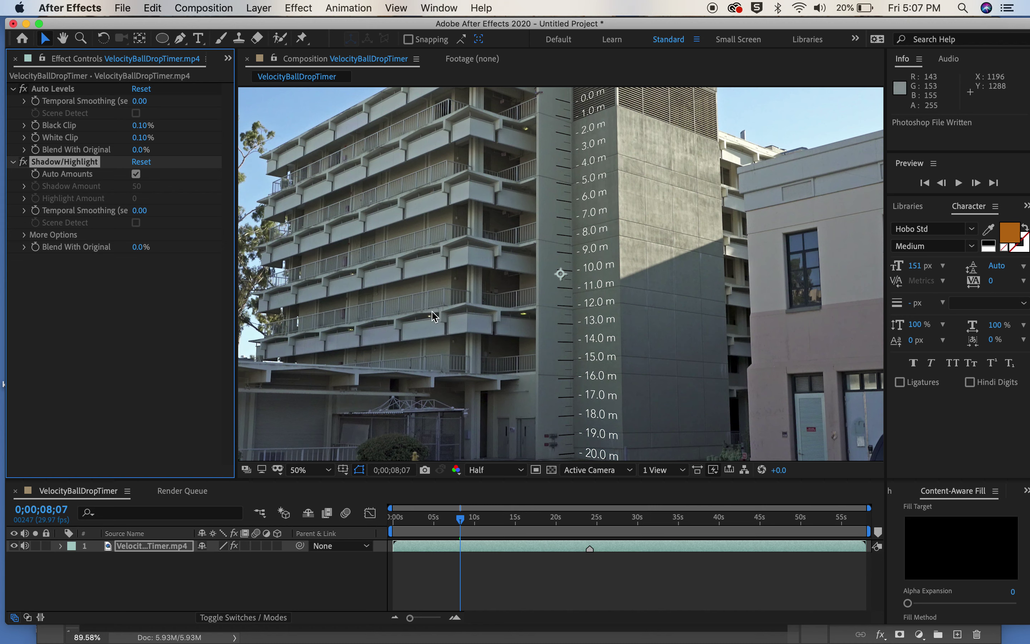
left_click(136, 175)
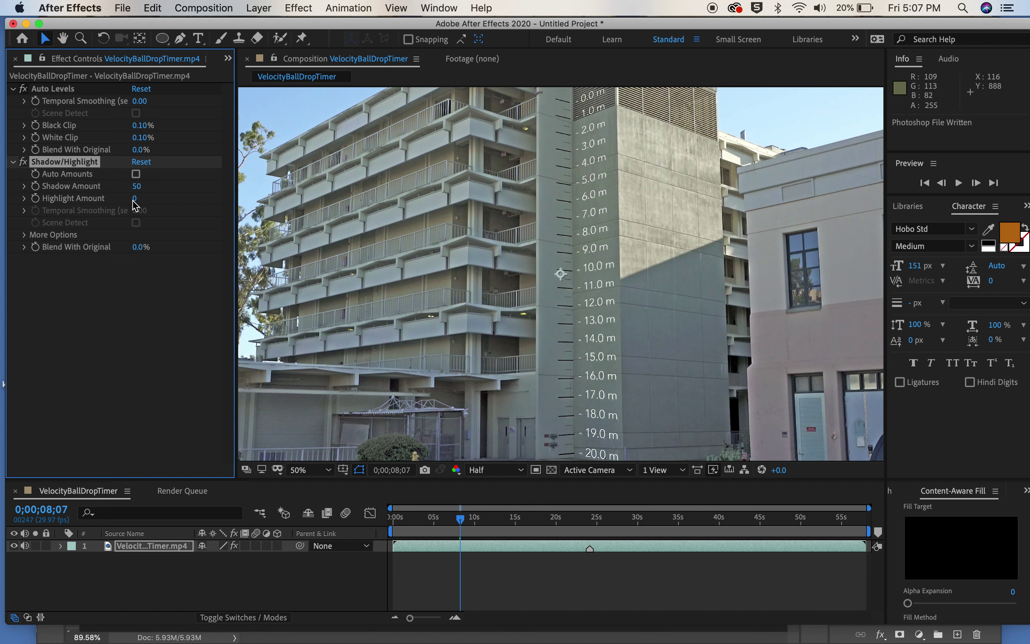
left_click(136, 174)
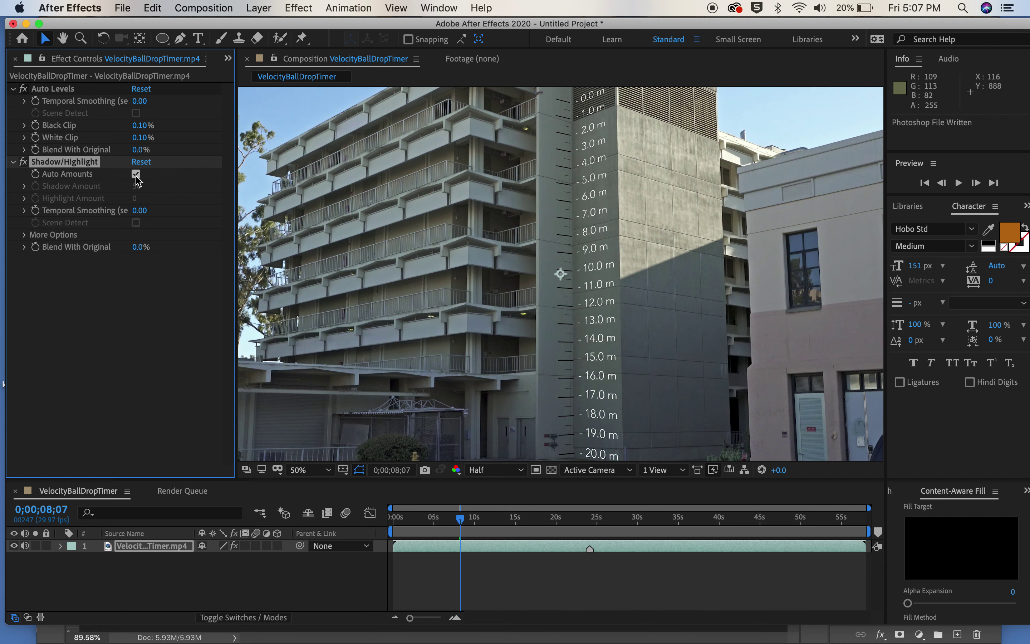
Step: At 0;00;00;16, try a Shadow Amount of 67 while inspecting the person on the top balcony, and re-enable Auto Amounts
left_click_drag(461, 519, 398, 526)
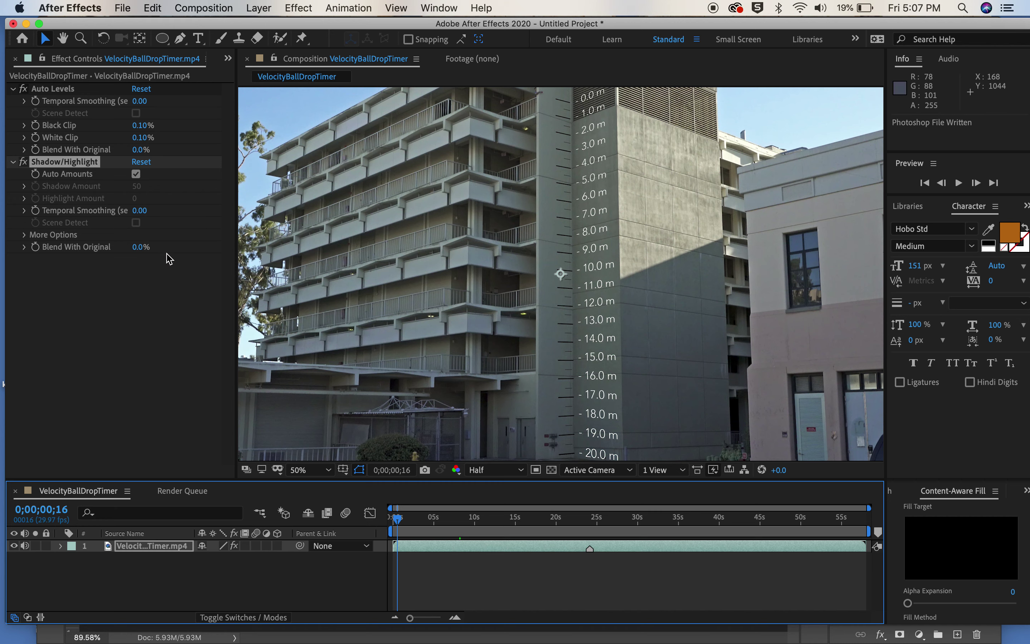
left_click(81, 39)
left_click_drag(532, 95, 592, 162)
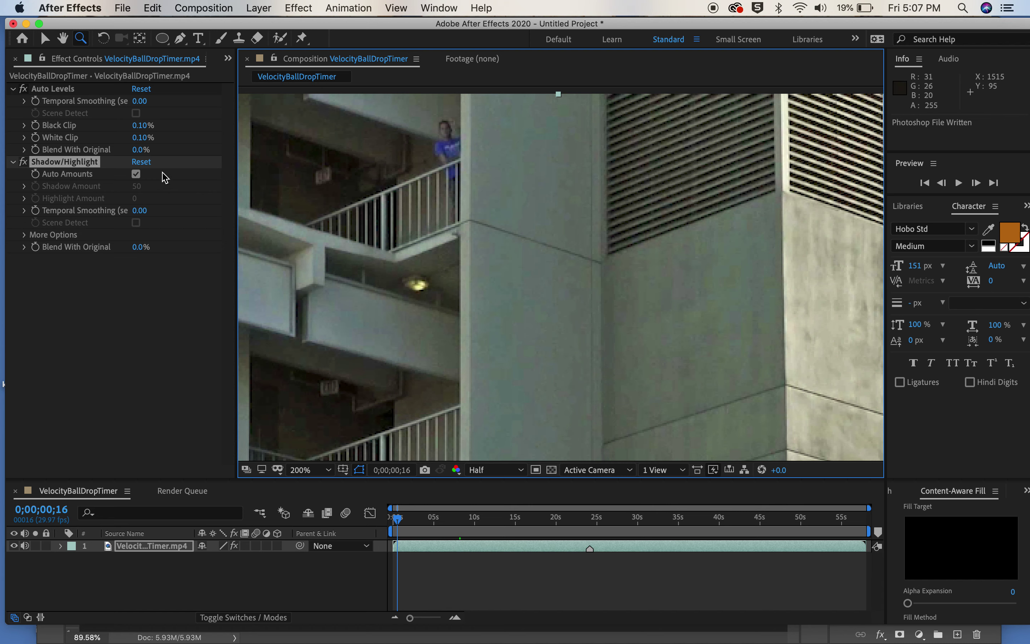
left_click(136, 174)
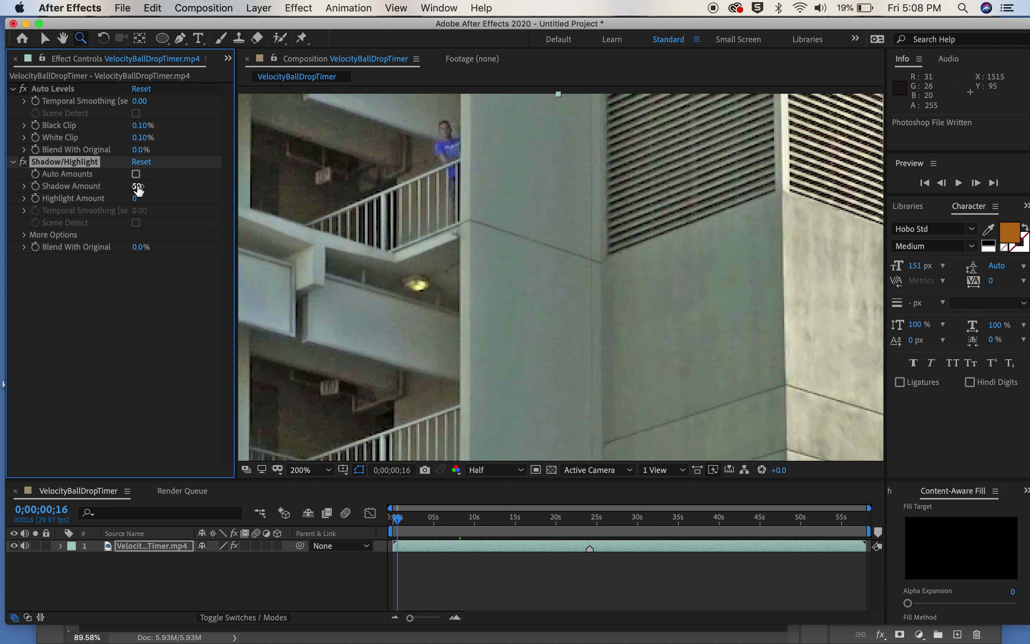
left_click_drag(137, 186, 154, 190)
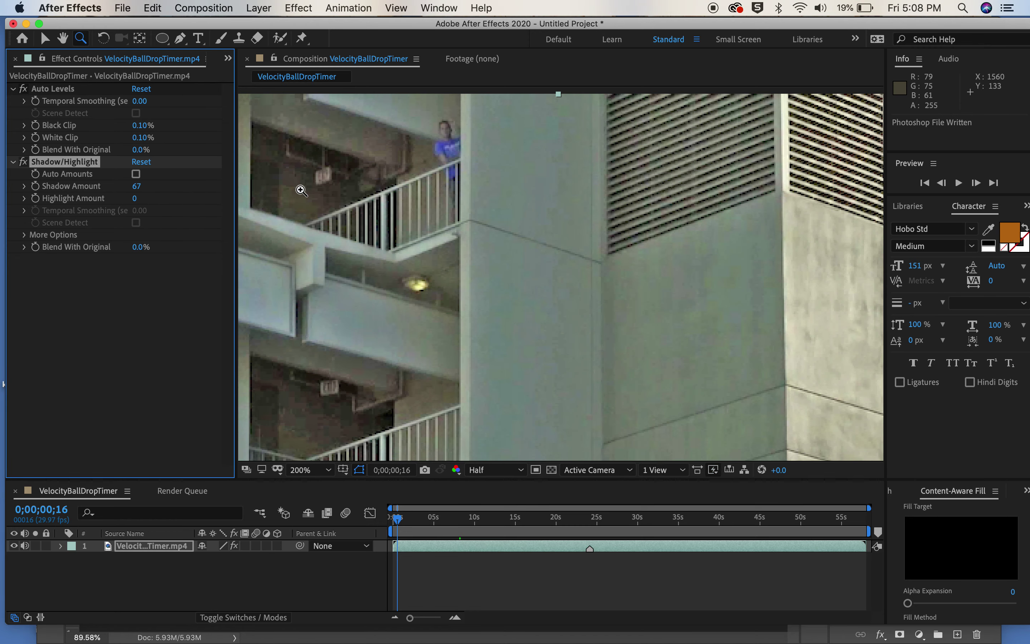
left_click(136, 174)
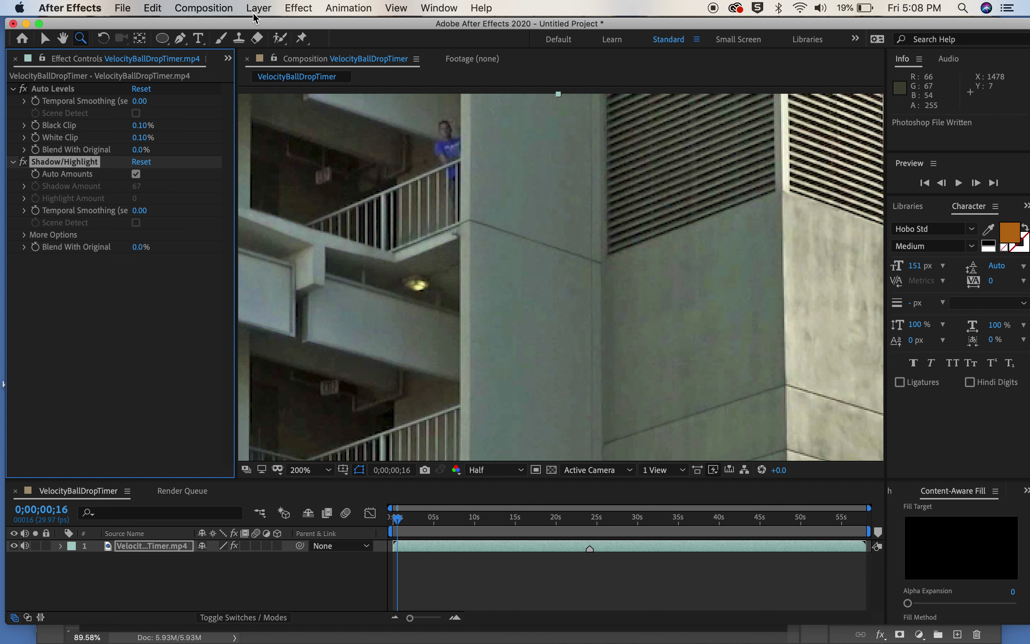
Step: Apply the Levels (Individual Controls) color correction effect to the VelocityBallDropTimer.mp4 layer
key("super+0")
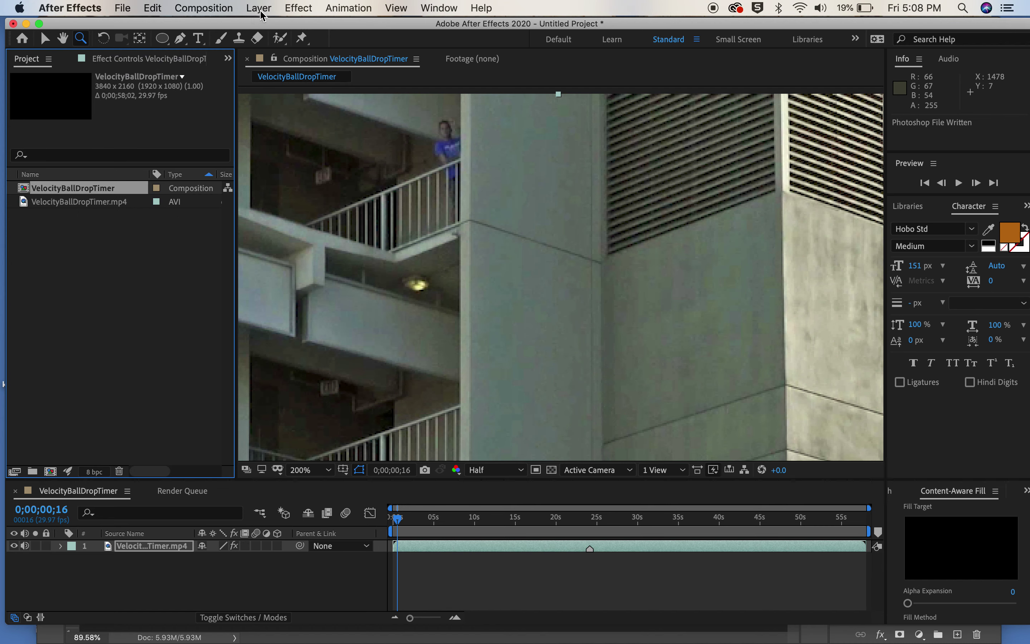
left_click(300, 8)
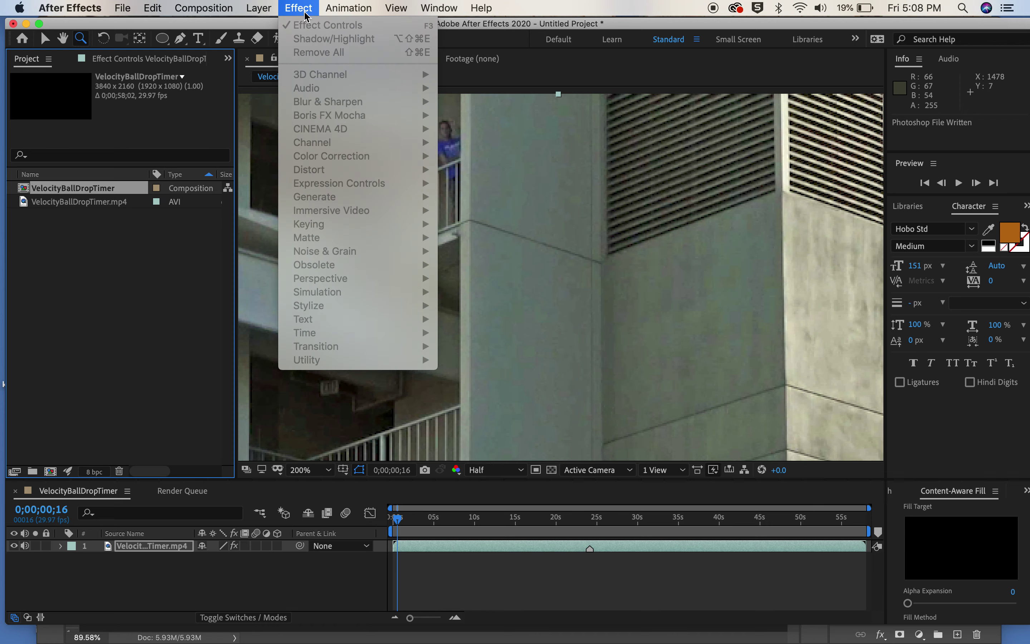
left_click(435, 548)
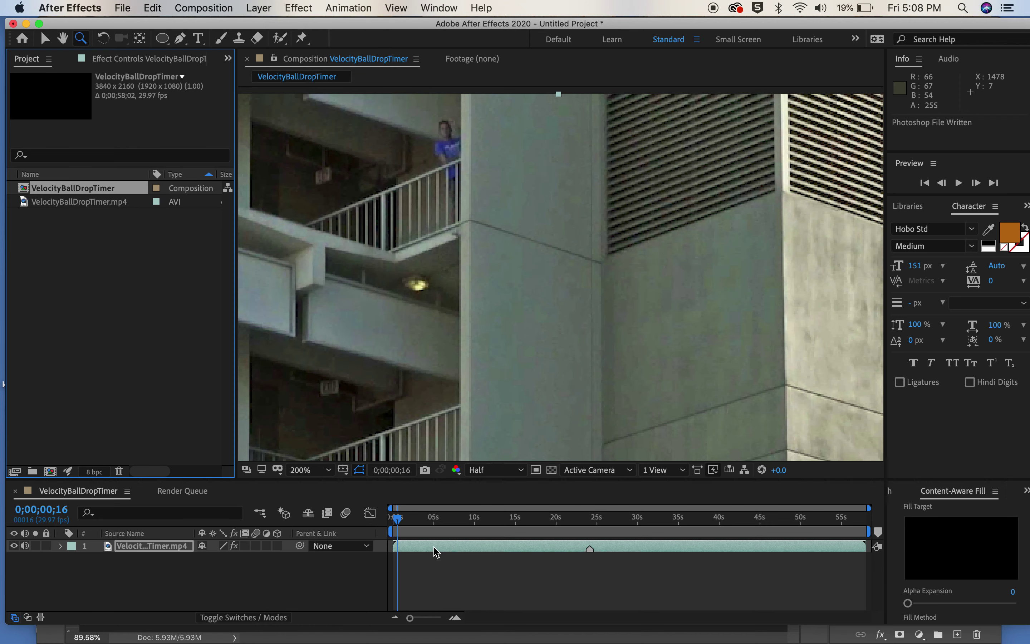
left_click(436, 550)
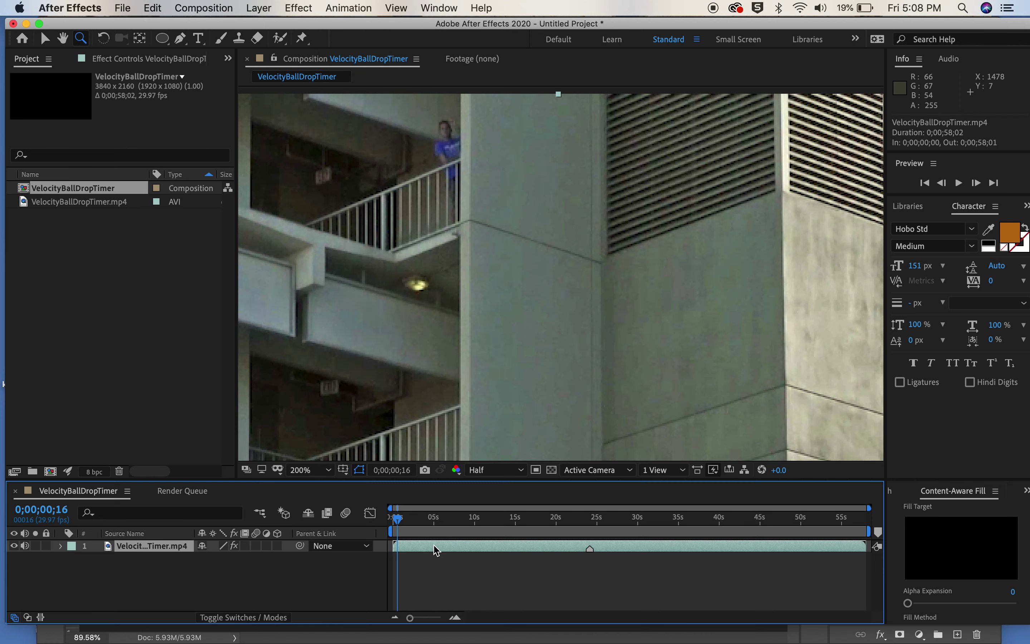
left_click(302, 10)
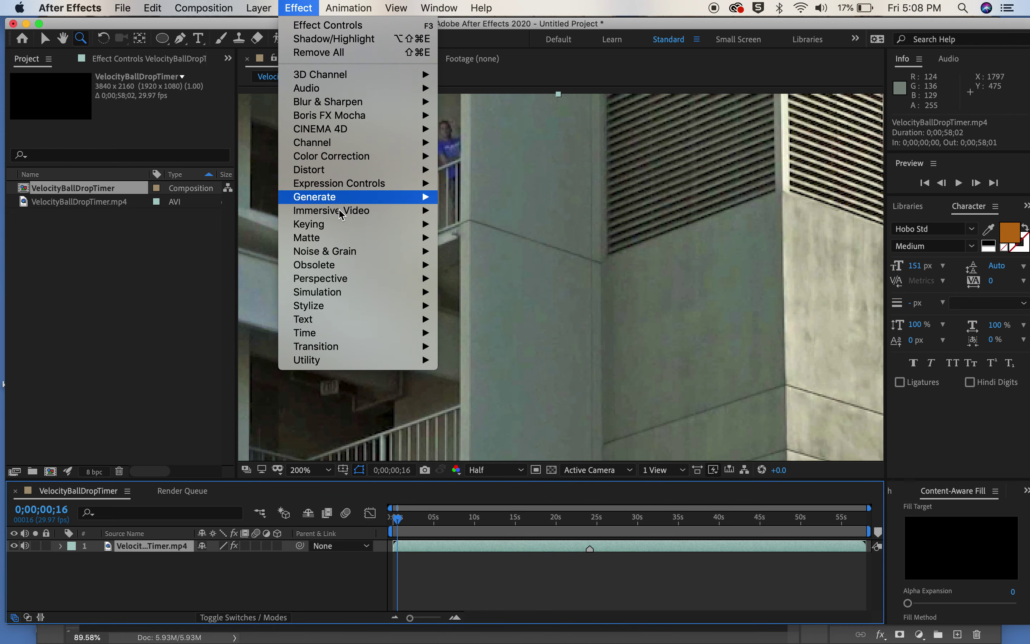
mouse_move(340, 222)
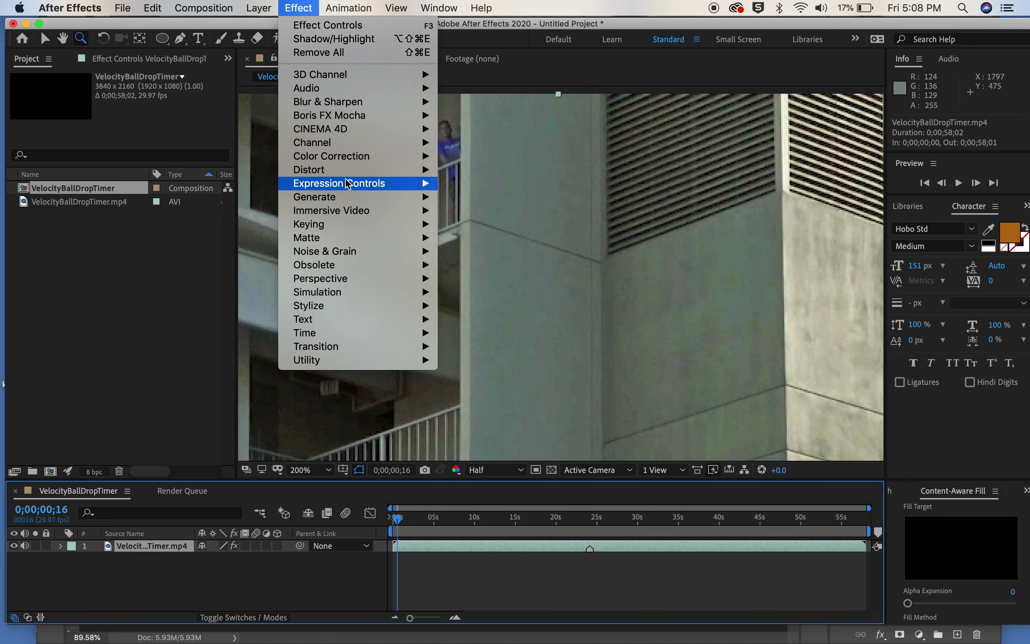
mouse_move(347, 184)
mouse_move(351, 157)
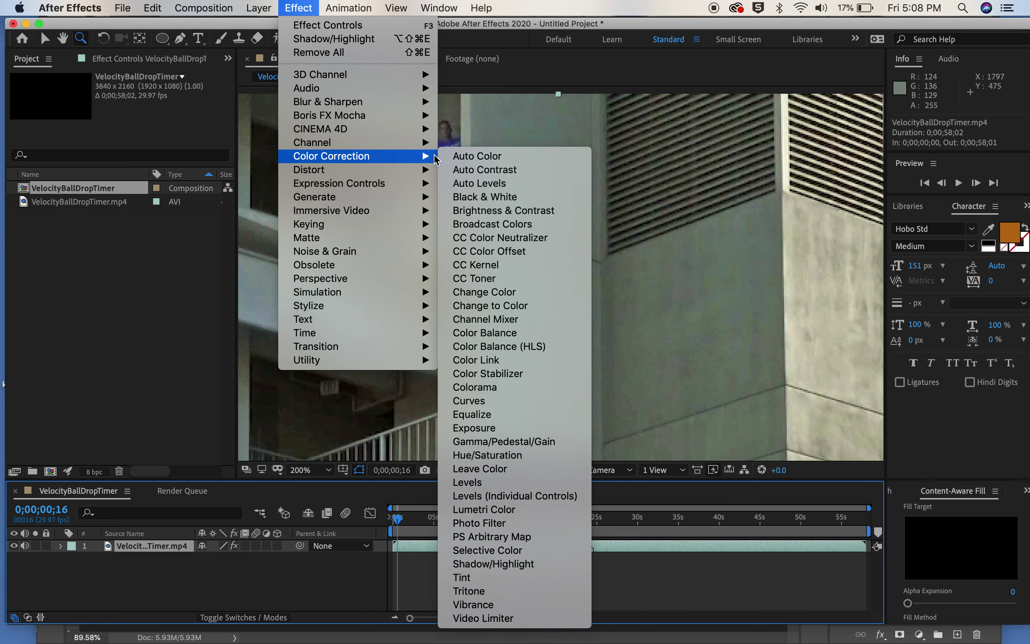
left_click(490, 499)
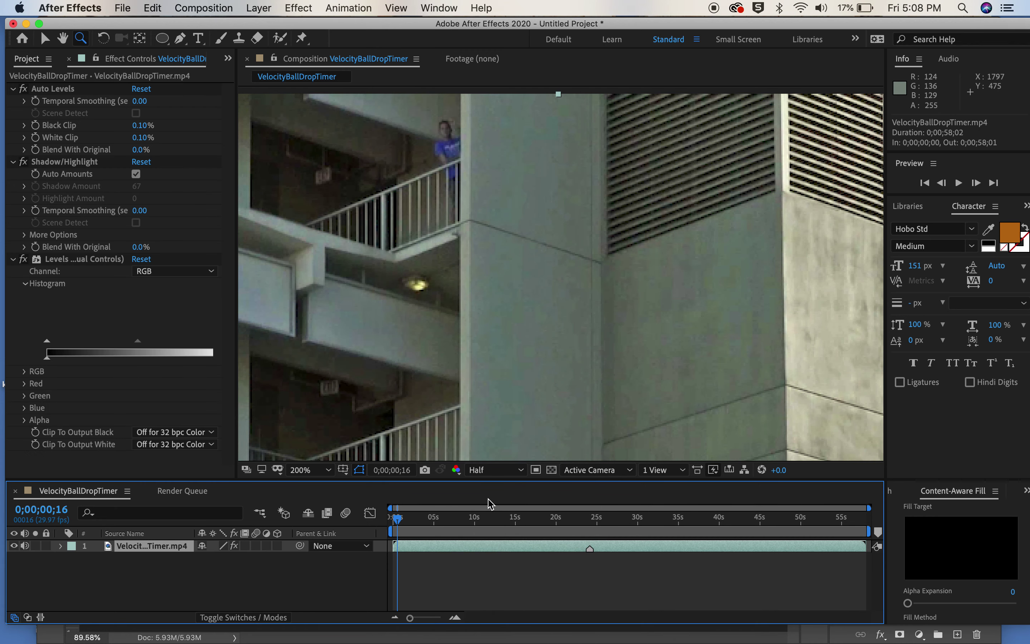
Step: Test lighter RGB midtones in the Levels effect, and settle on a gamma slightly darker than the default
key("v")
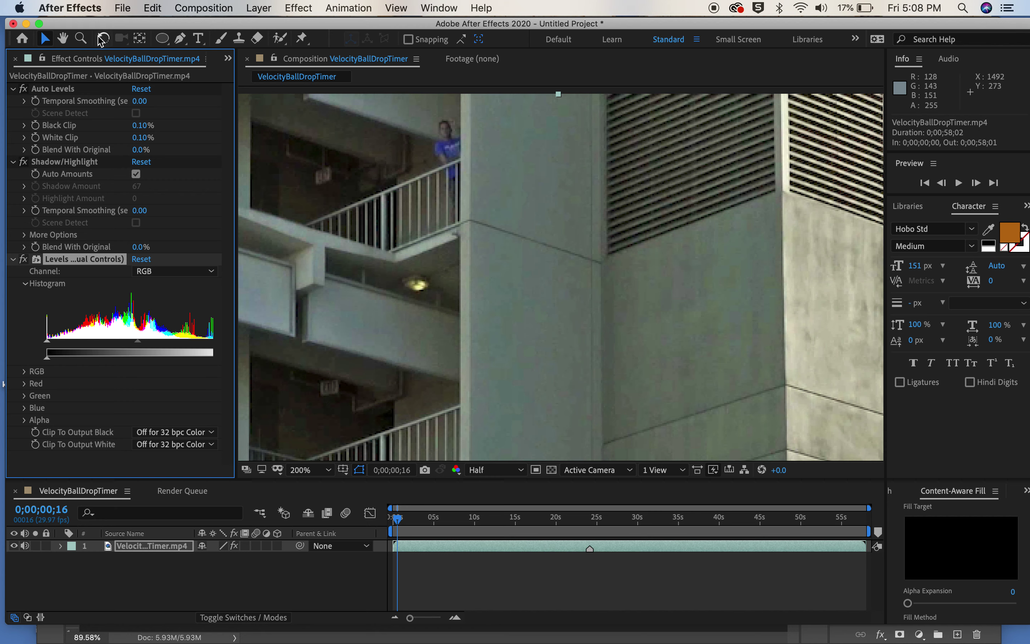
left_click(81, 38)
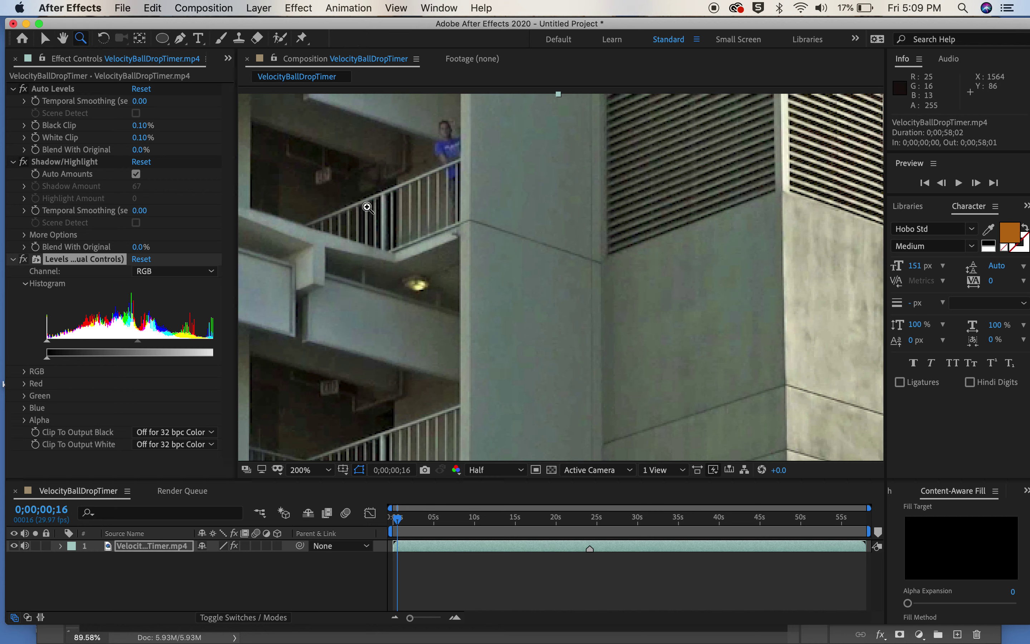
right_click(516, 361)
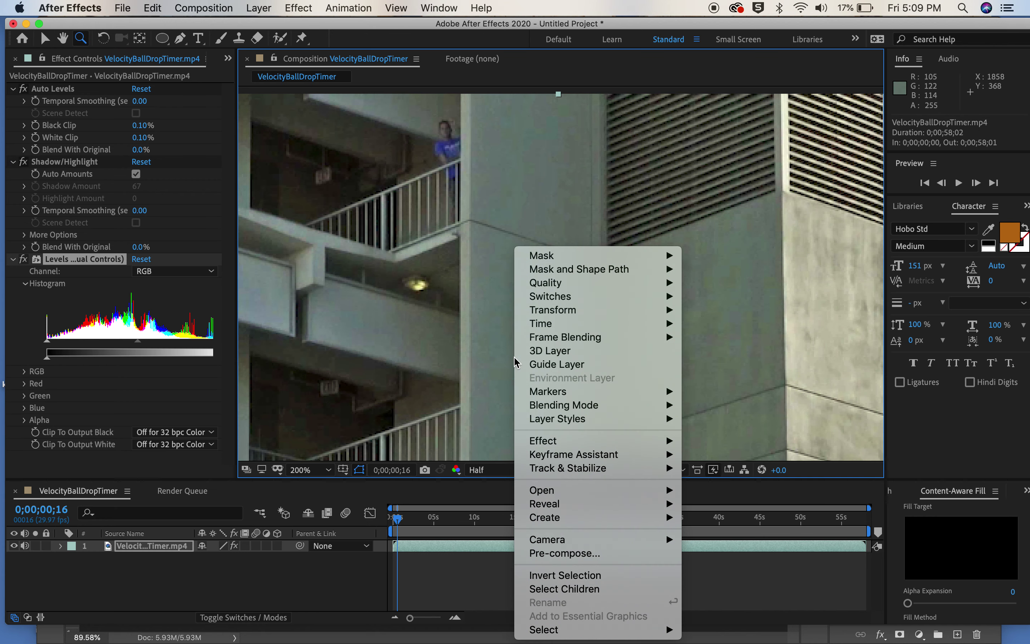
left_click(477, 339)
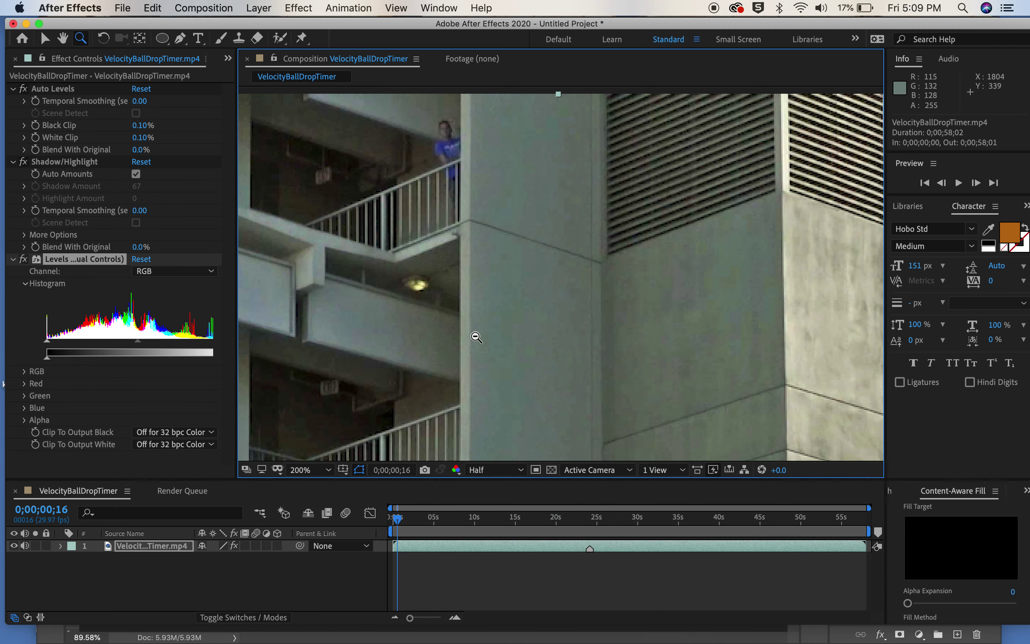
left_click(476, 337, "alt")
left_click(477, 337, "alt")
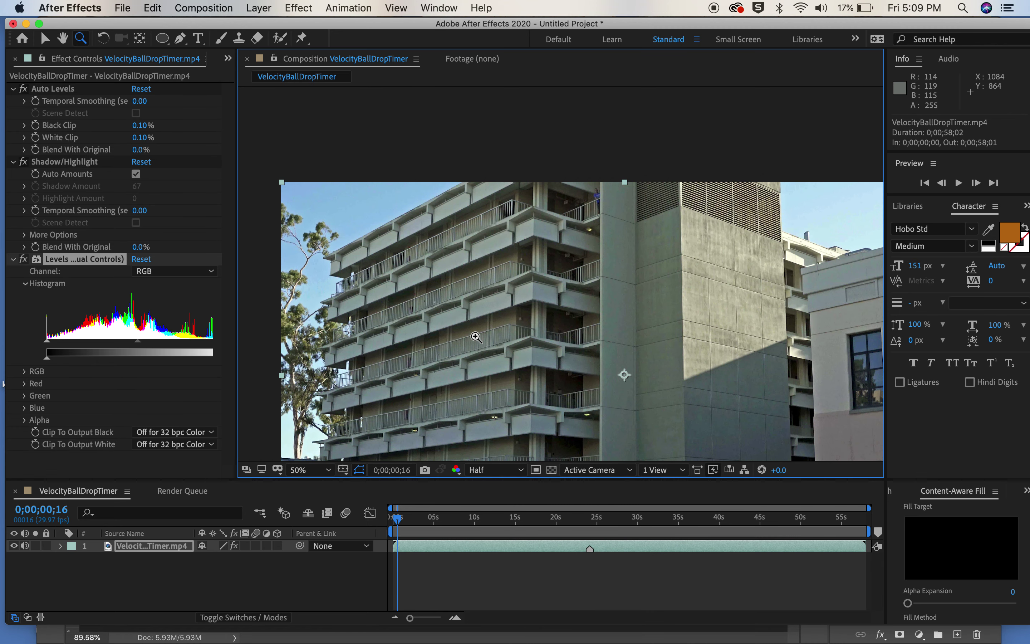
left_click(527, 327)
left_click(535, 327)
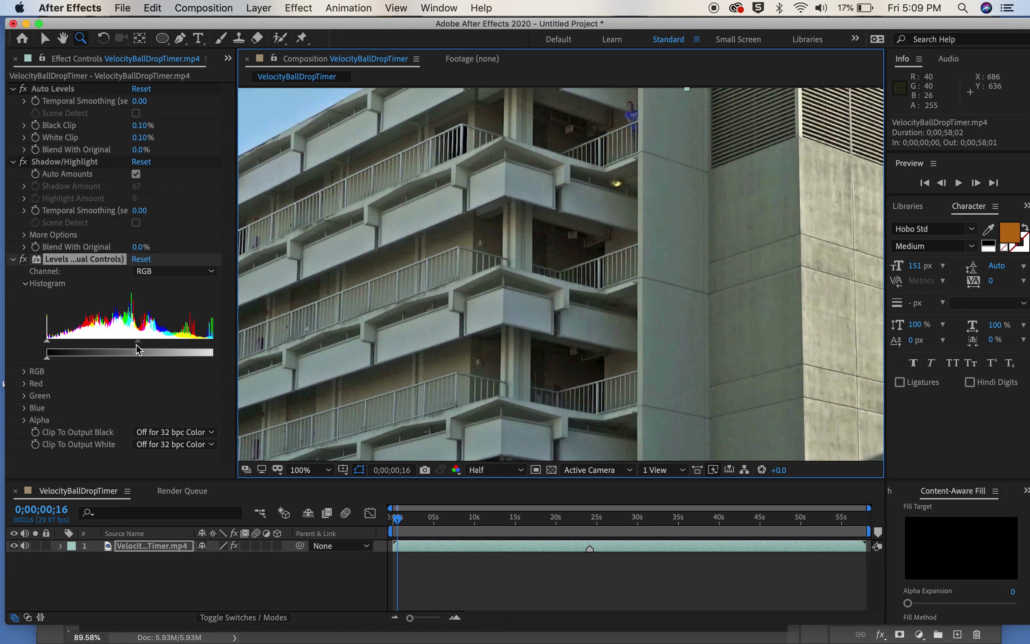
left_click_drag(141, 348, 134, 346)
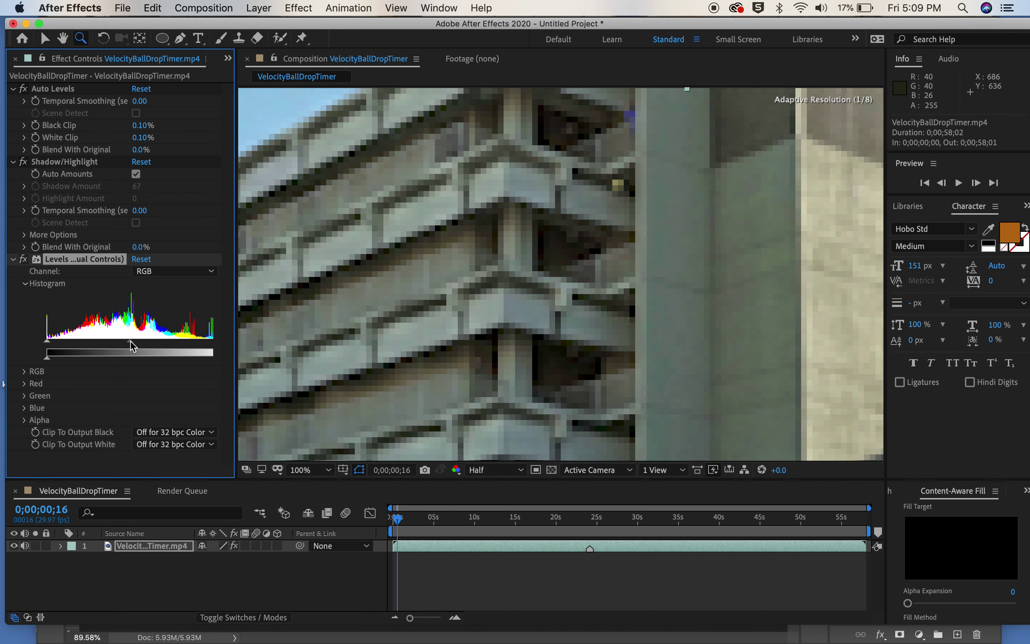
left_click_drag(134, 346, 133, 346)
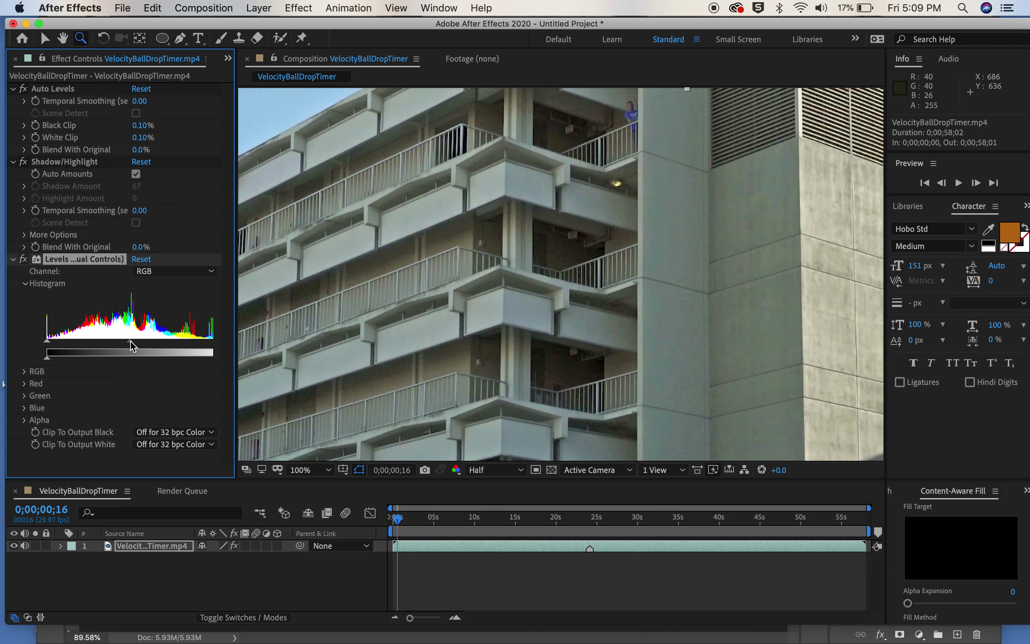
left_click_drag(132, 346, 146, 348)
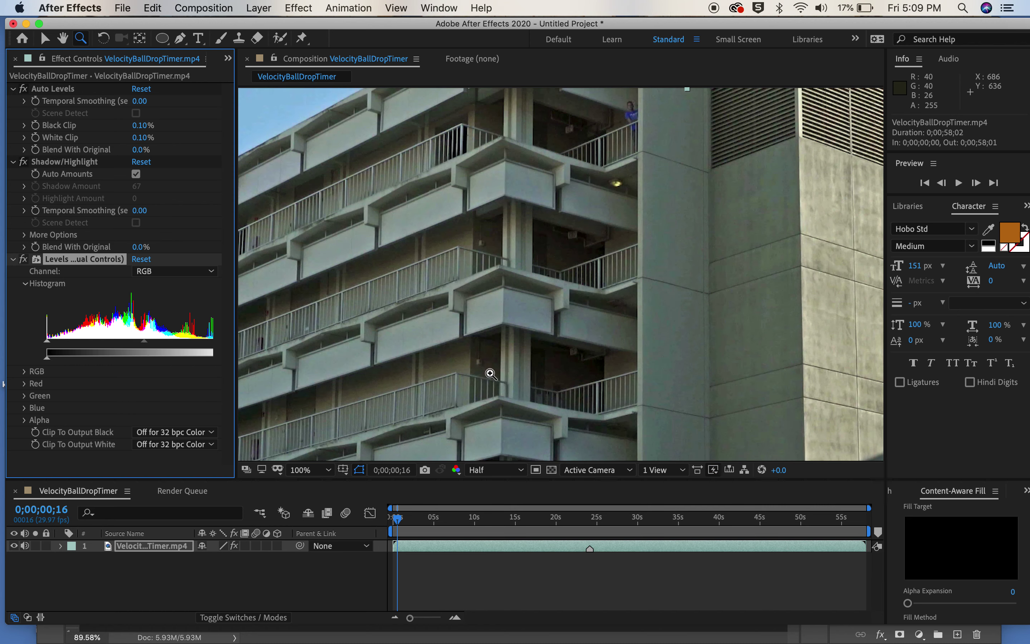
Step: Shrink the Photoshop window and place the After Effects window beside it to compare both versions of the building
left_click(542, 380, "alt")
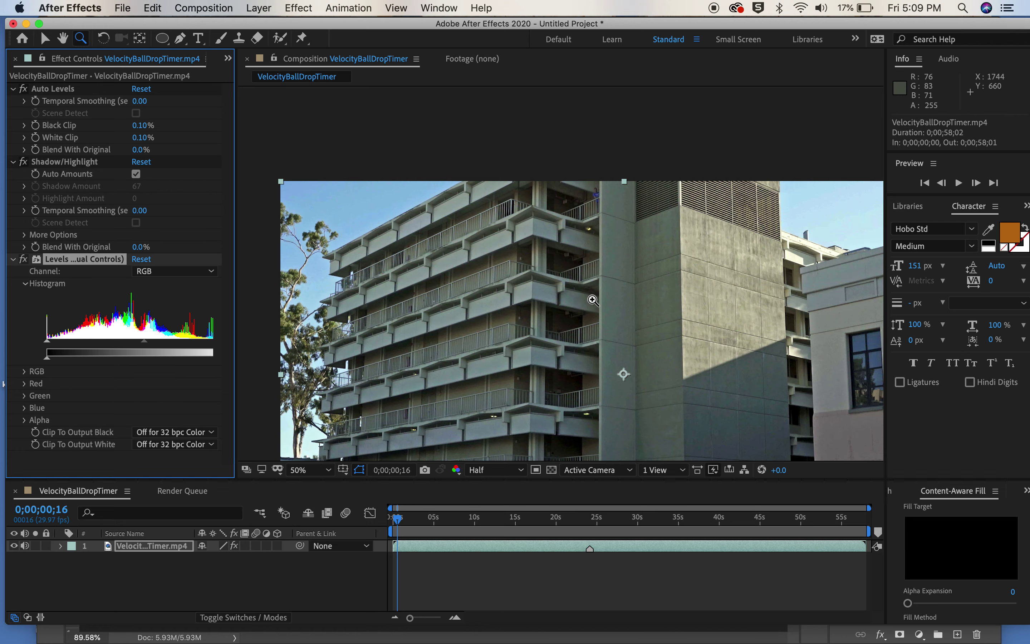
key("h")
left_click_drag(593, 299, 557, 224)
scroll(557, 224, "down", 1)
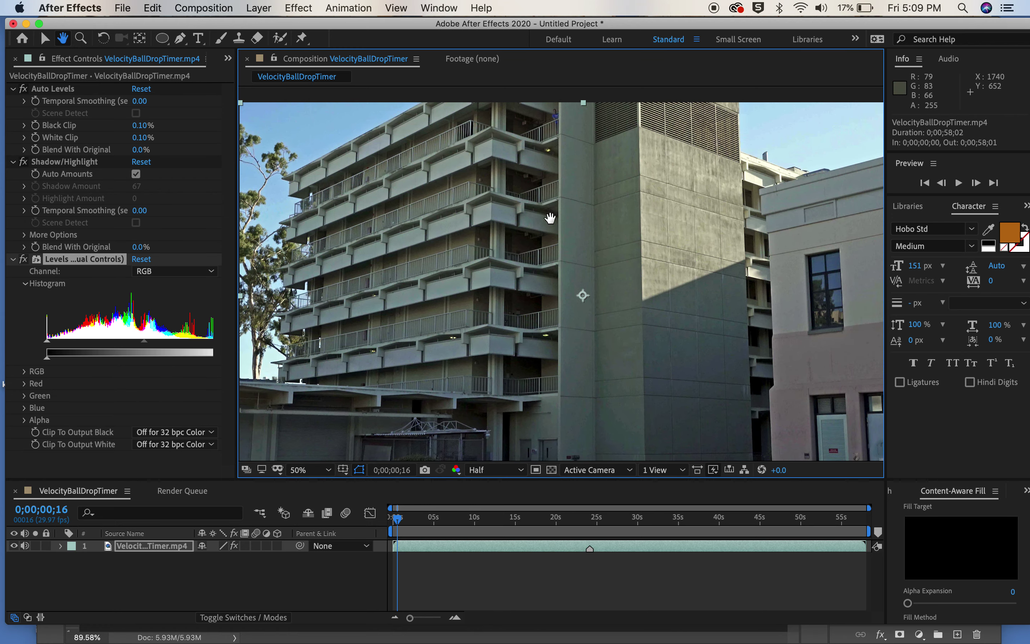
key("z")
left_click_drag(379, 26, 540, 167)
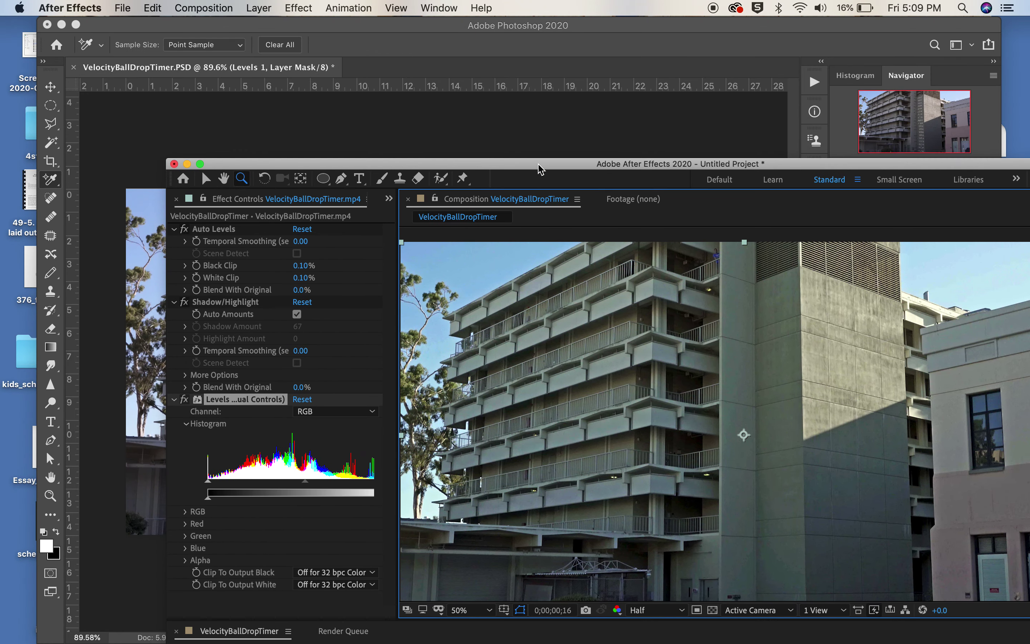
left_click(495, 33)
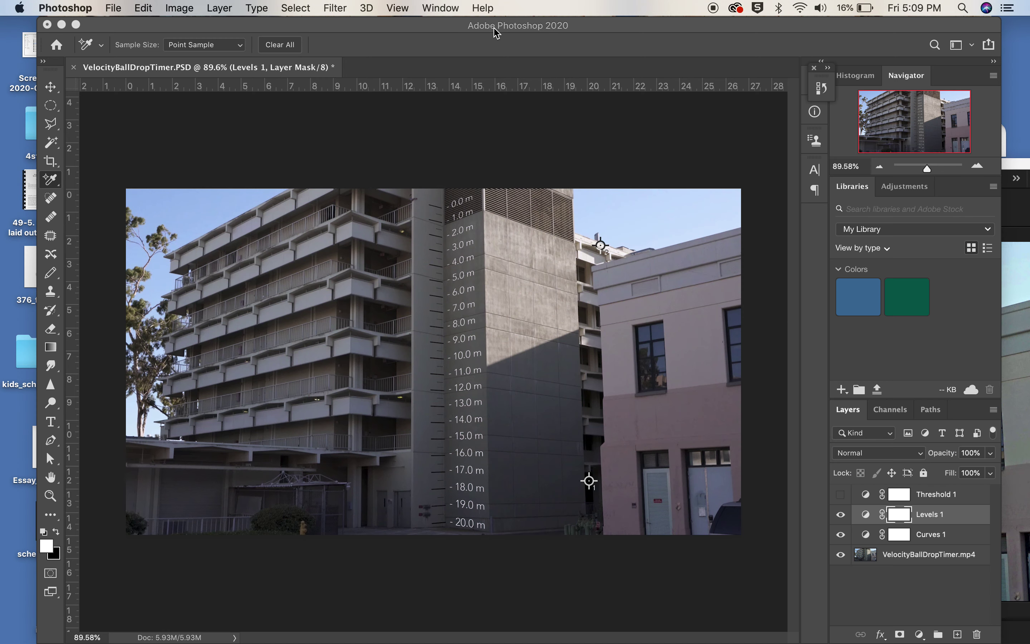
left_click_drag(1000, 637, 671, 529)
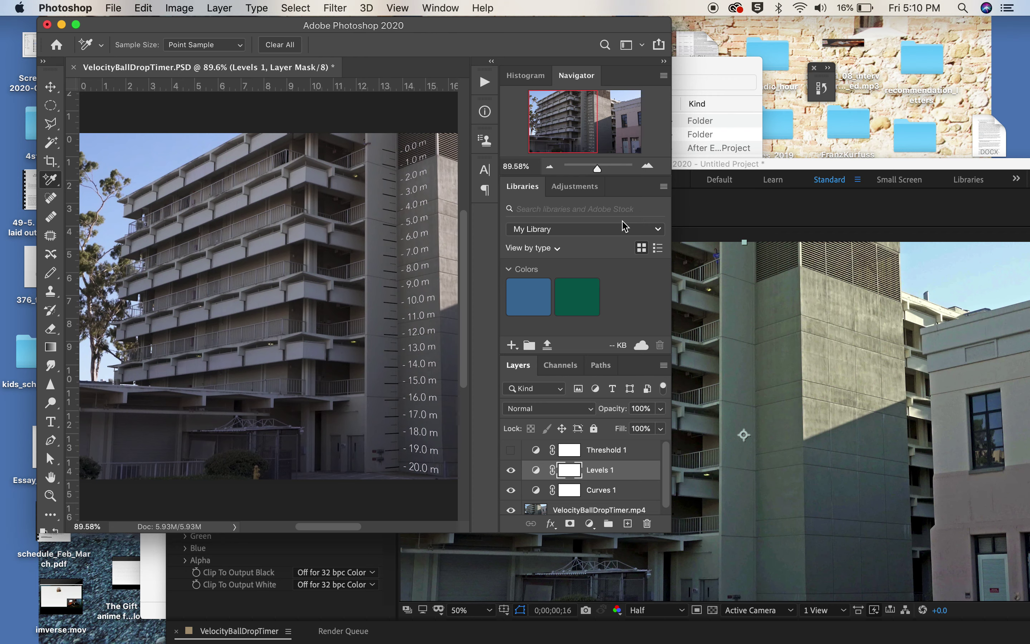
left_click(785, 167)
left_click_drag(785, 167, 706, 70)
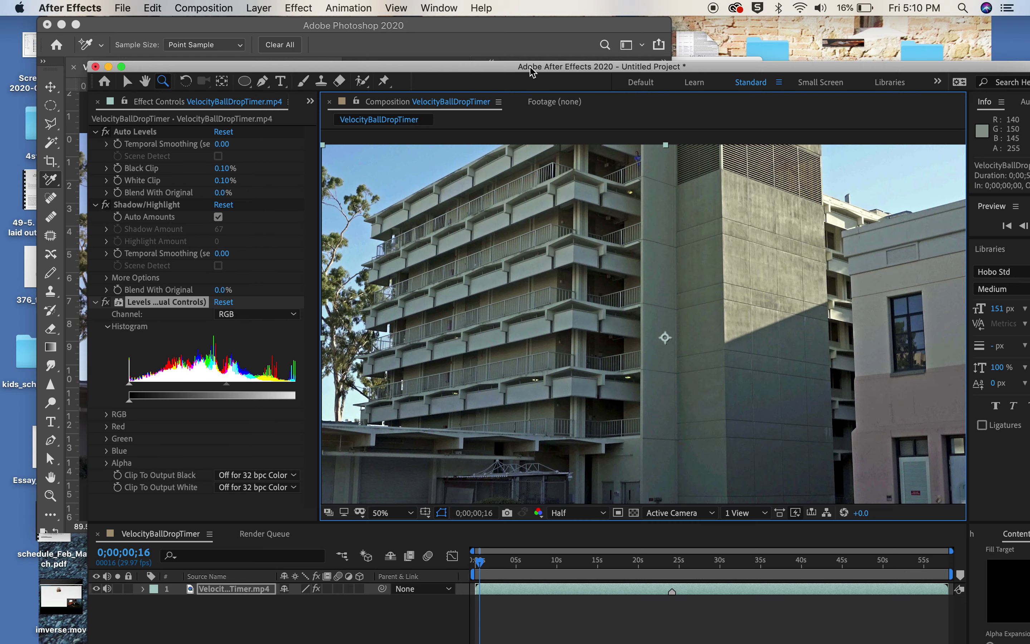
left_click_drag(506, 72, 779, 90)
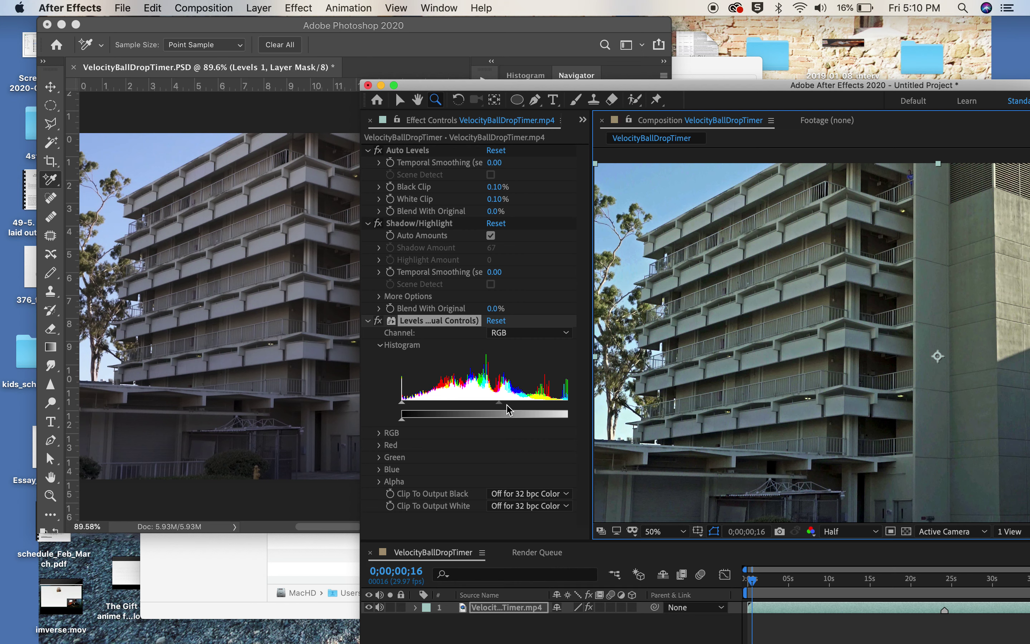
Step: Lighten the RGB midtones slightly in the Levels effect's histogram
left_click_drag(499, 404, 497, 404)
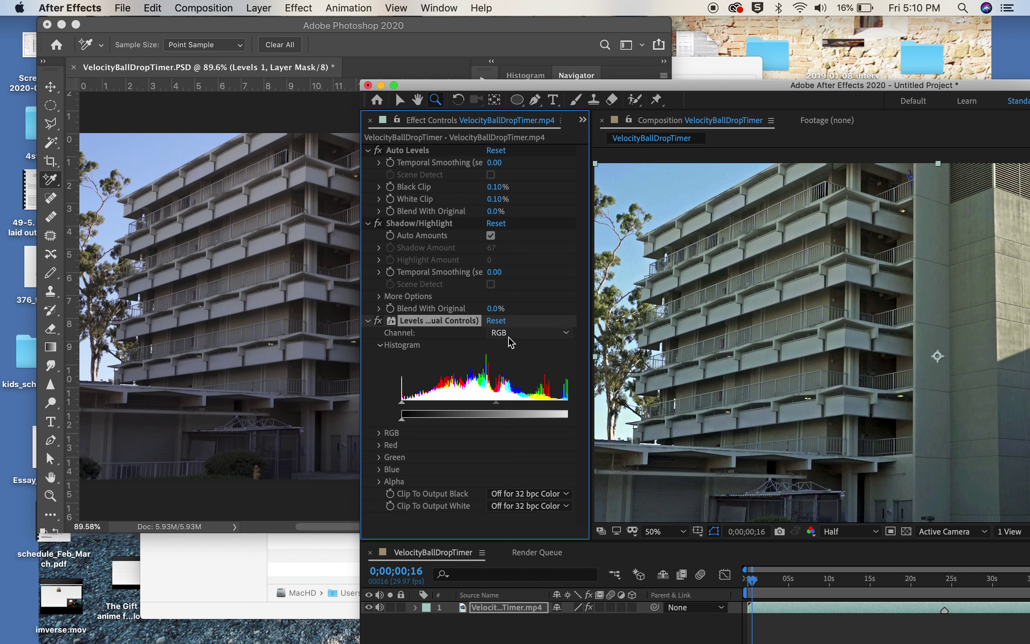
Step: Turn off Auto Amounts in Shadow/Highlight, try Shadow Amounts of 85, 63 and 58 across the whole building, and re-enable Auto Amounts
left_click(490, 236)
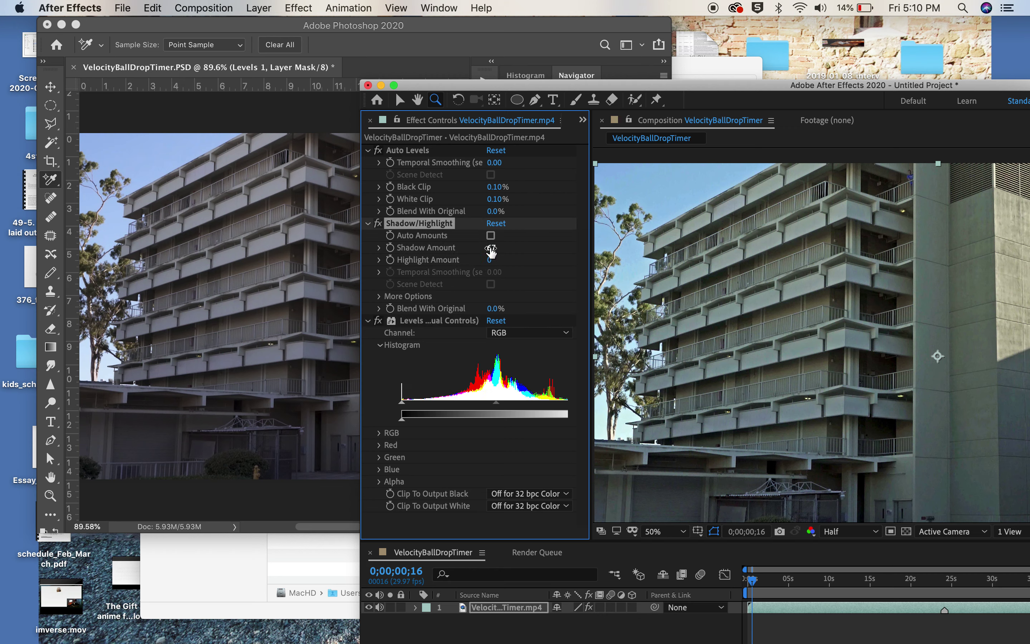
left_click_drag(493, 247, 504, 248)
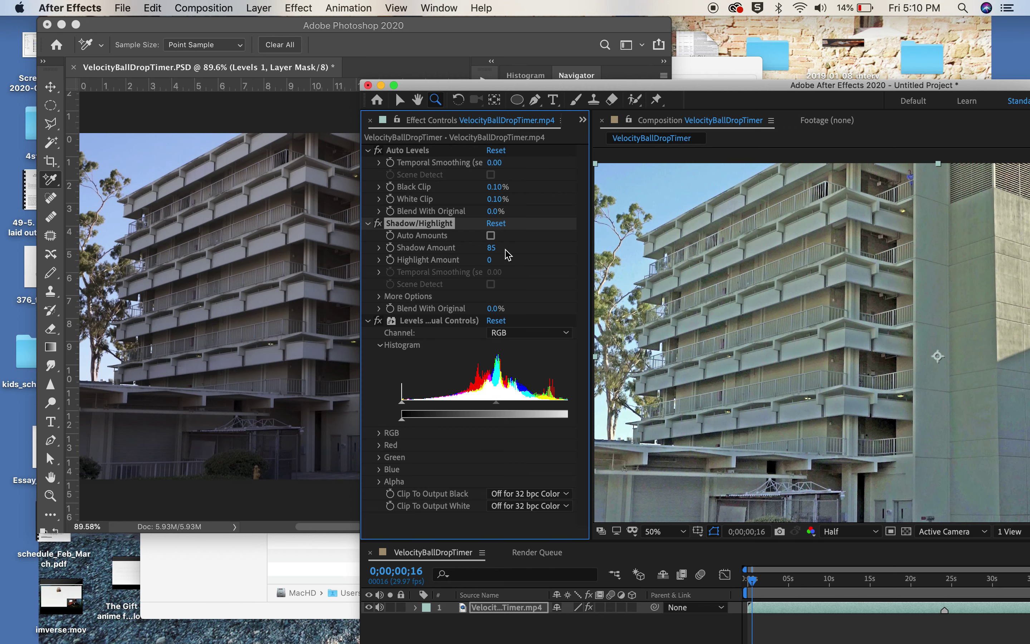
left_click_drag(492, 247, 481, 255)
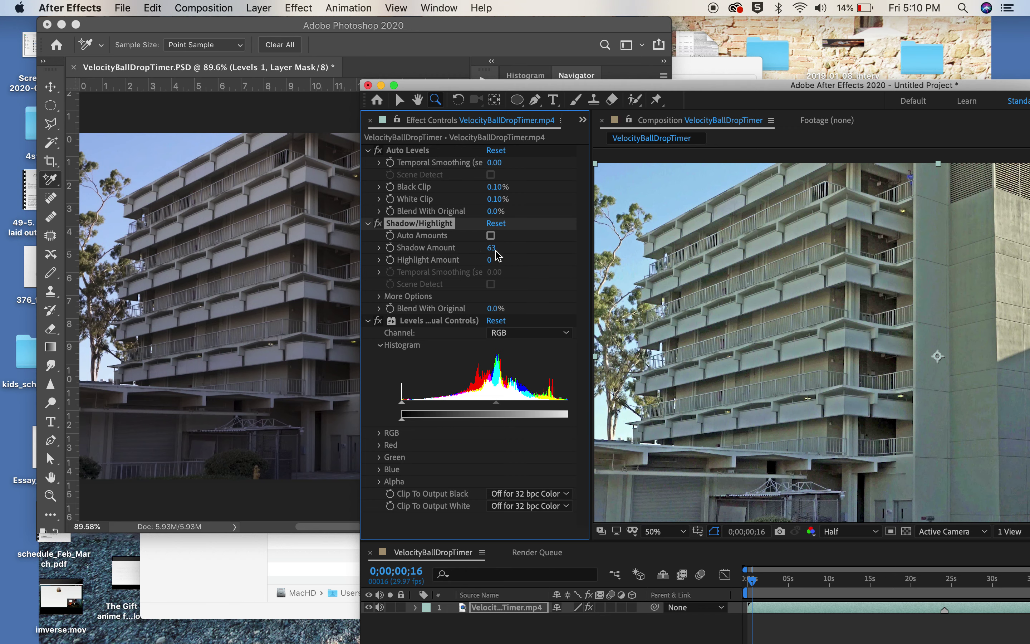
left_click_drag(488, 248, 487, 248)
left_click_drag(572, 83, 295, 20)
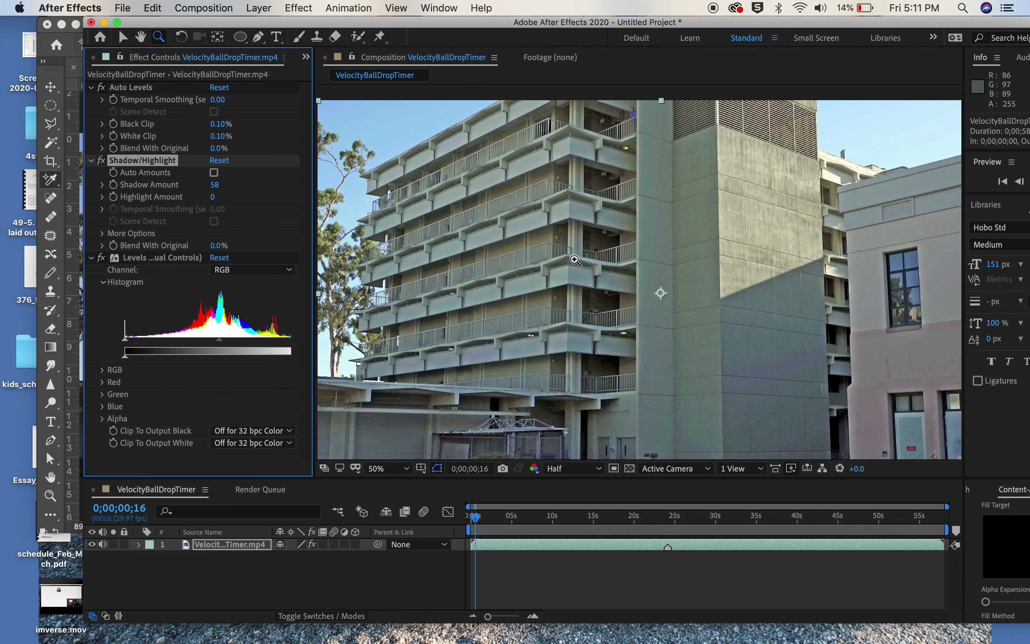
left_click(214, 173)
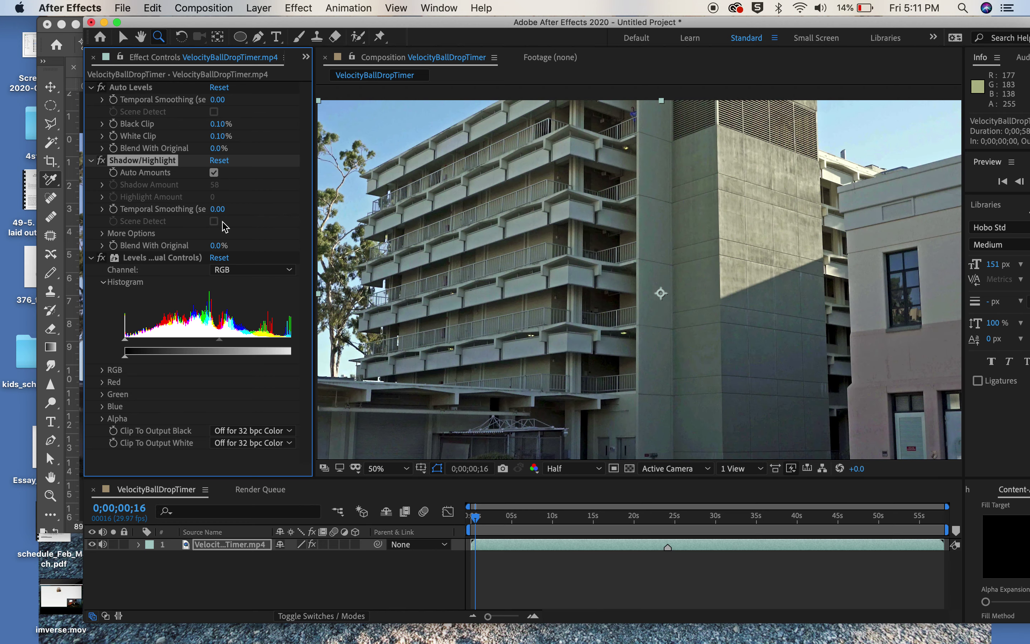
Step: Compare a manual Shadow Amount of 62 with the automatic correction, and return Shadow/Highlight to Auto Amounts
left_click(214, 173)
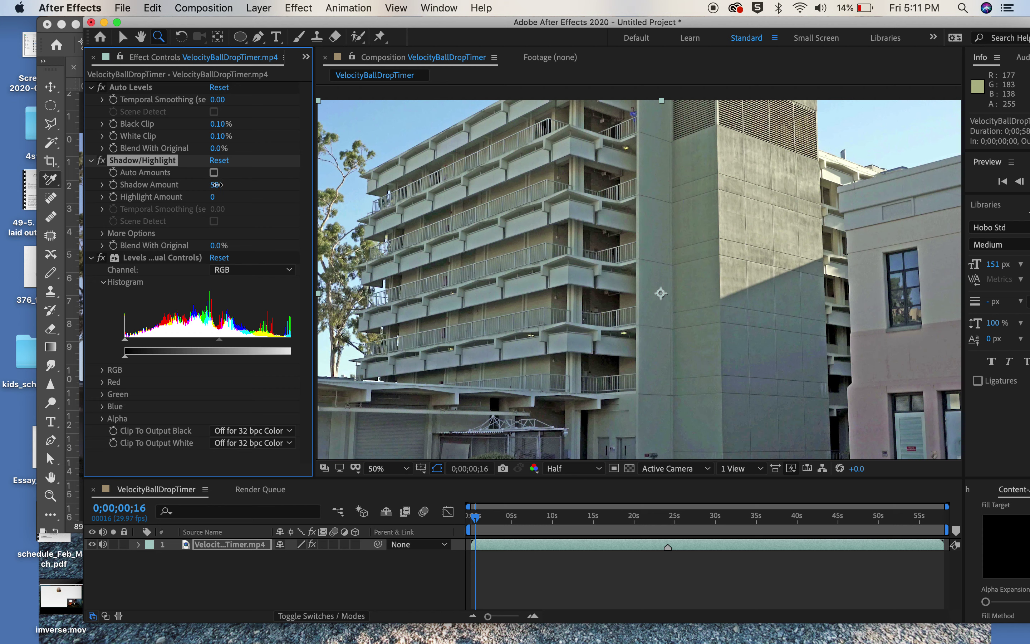
left_click_drag(217, 185, 221, 190)
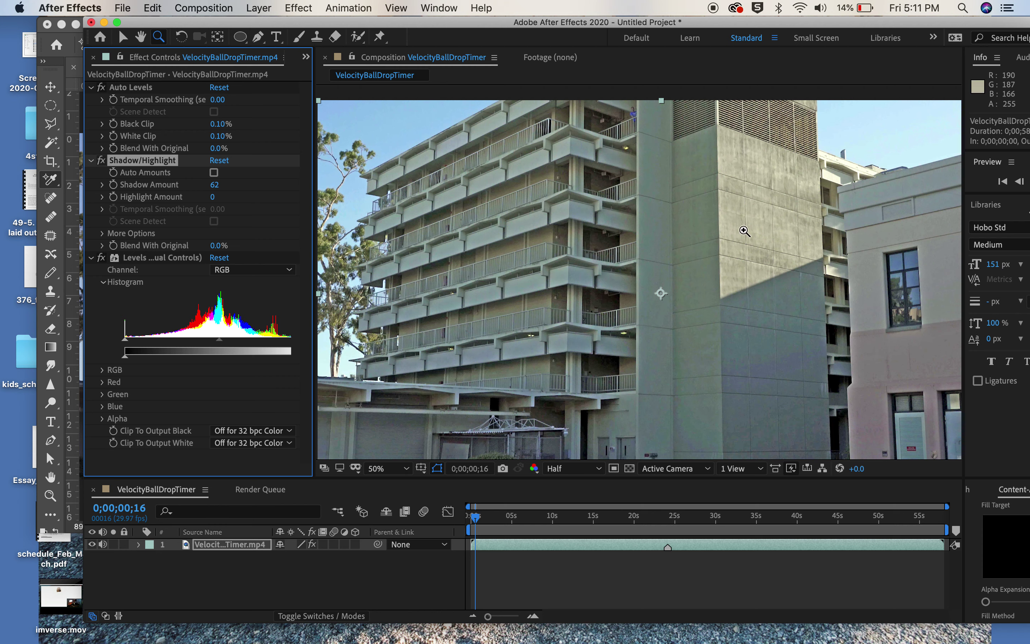
left_click(215, 173)
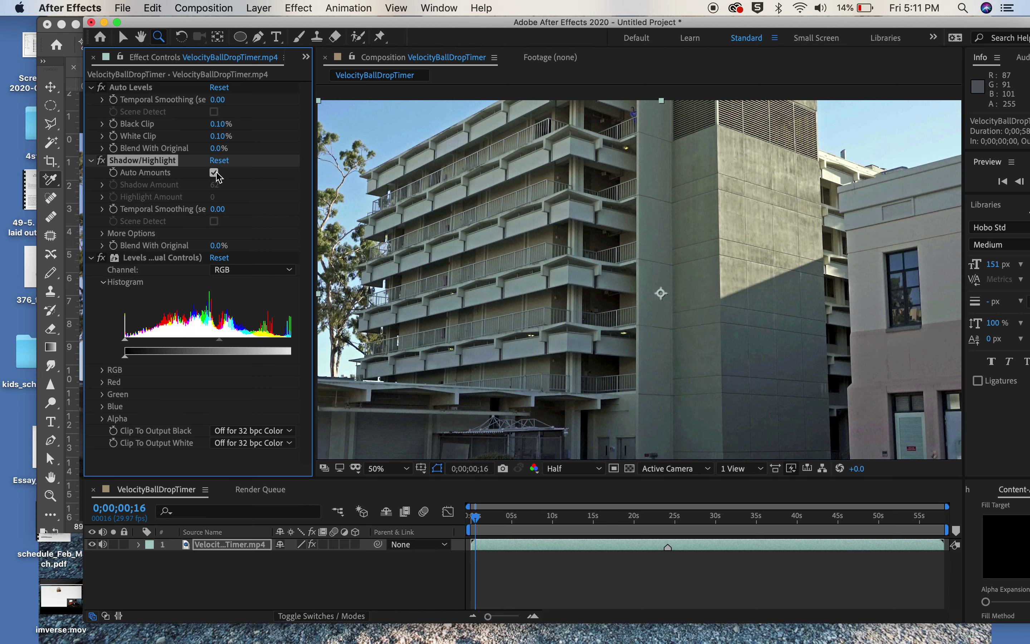
Step: Uncover the Photoshop version of the building to compare it with the corrected composition, and move the After Effects window back
left_click_drag(215, 22, 375, 40)
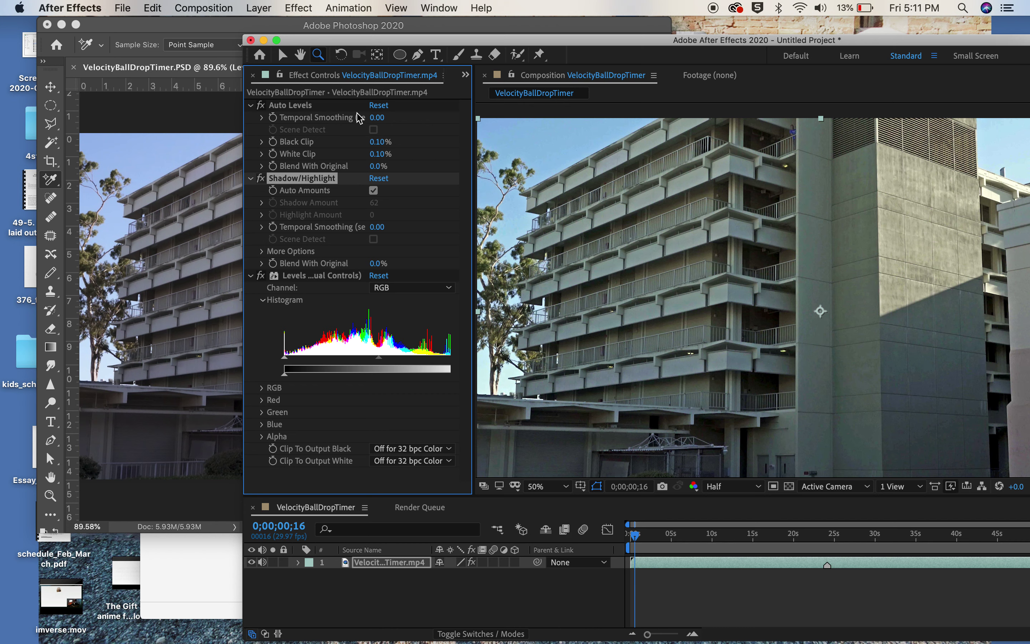
left_click_drag(461, 40, 285, 27)
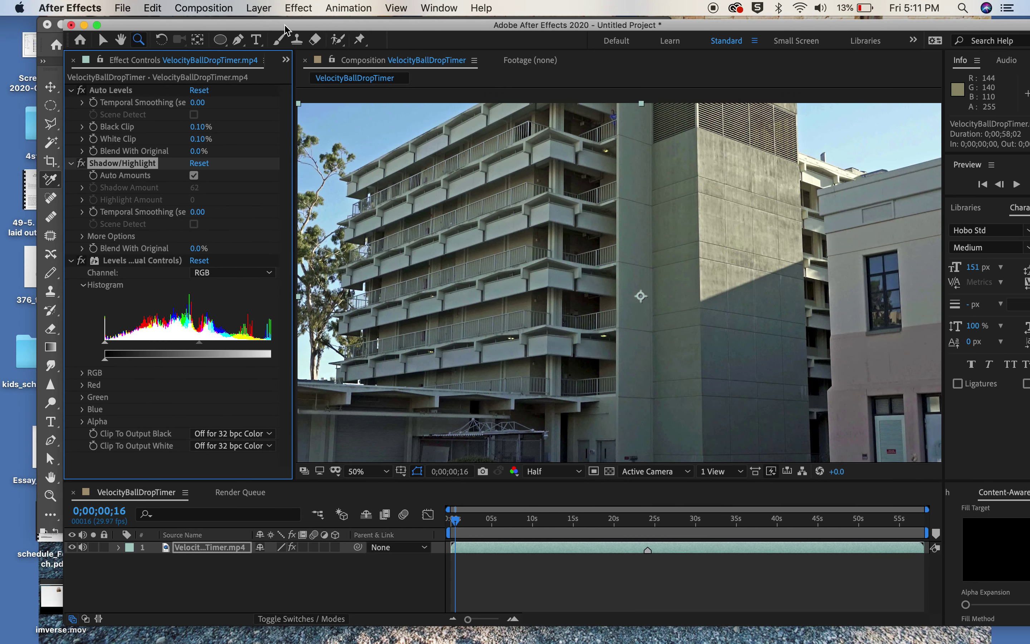